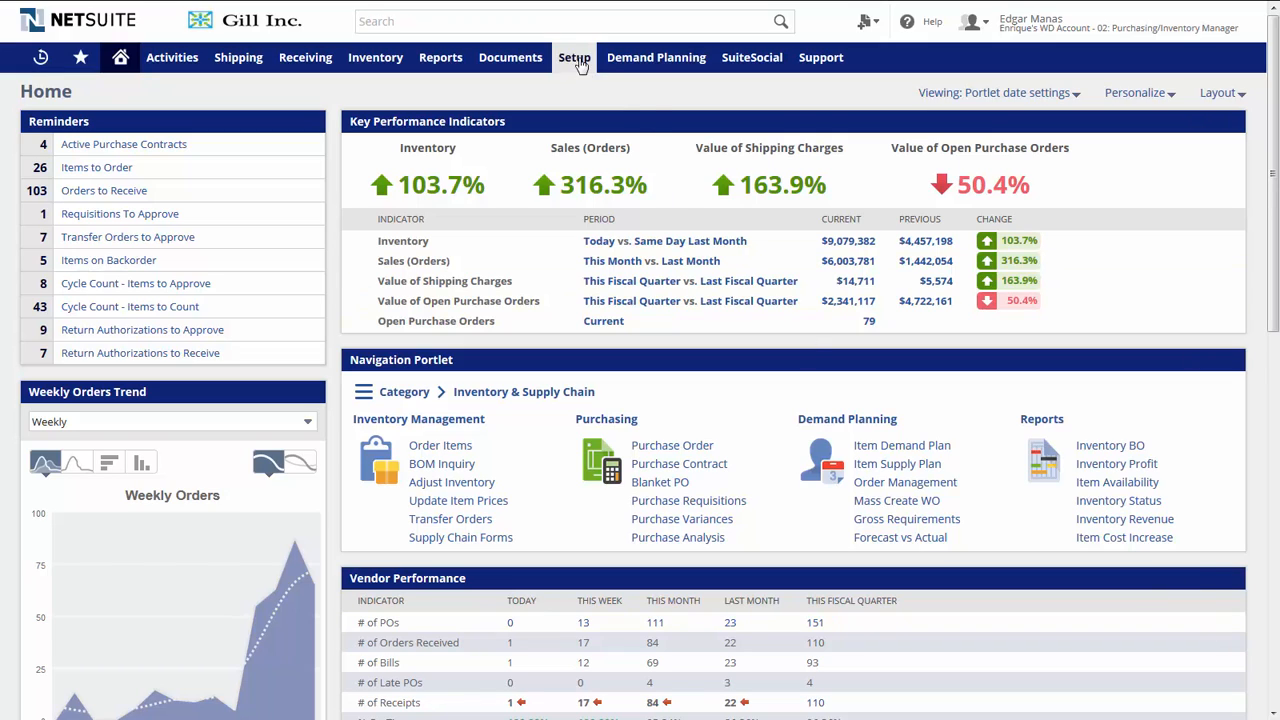
Search for "Purchase Order" and open the Enter Purchase Orders page
left_click(566, 27)
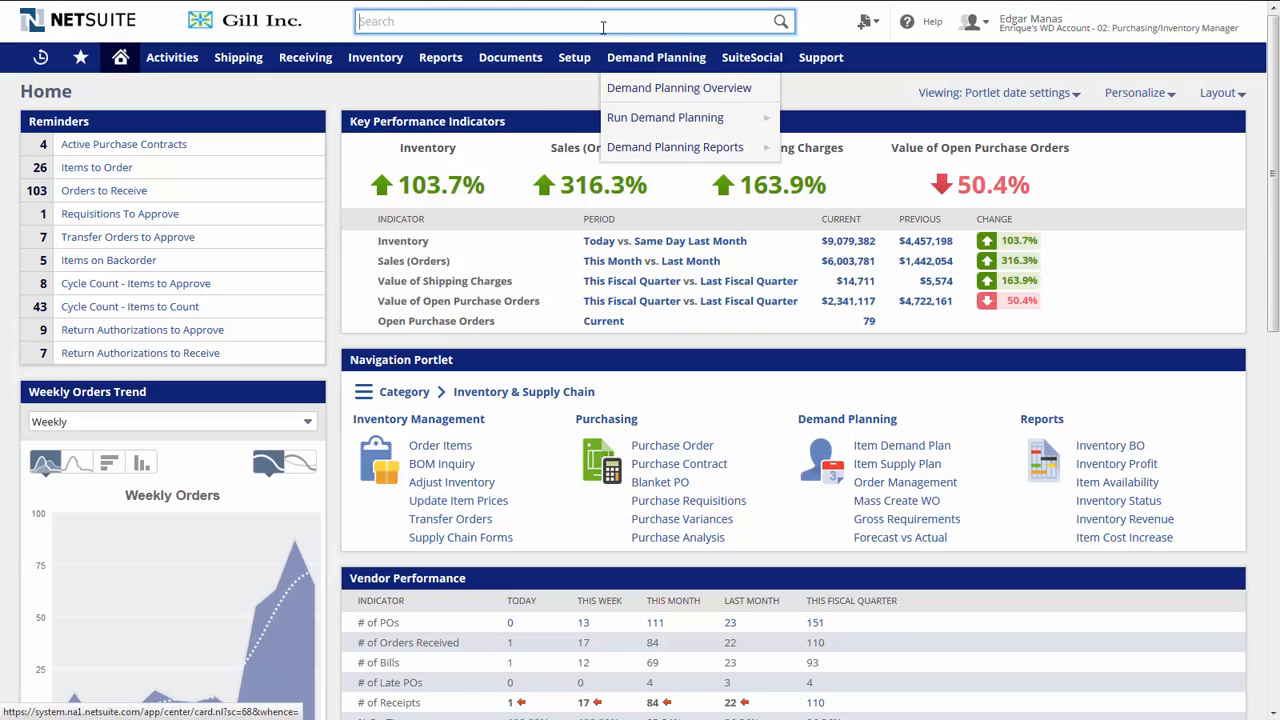
type("Purchas")
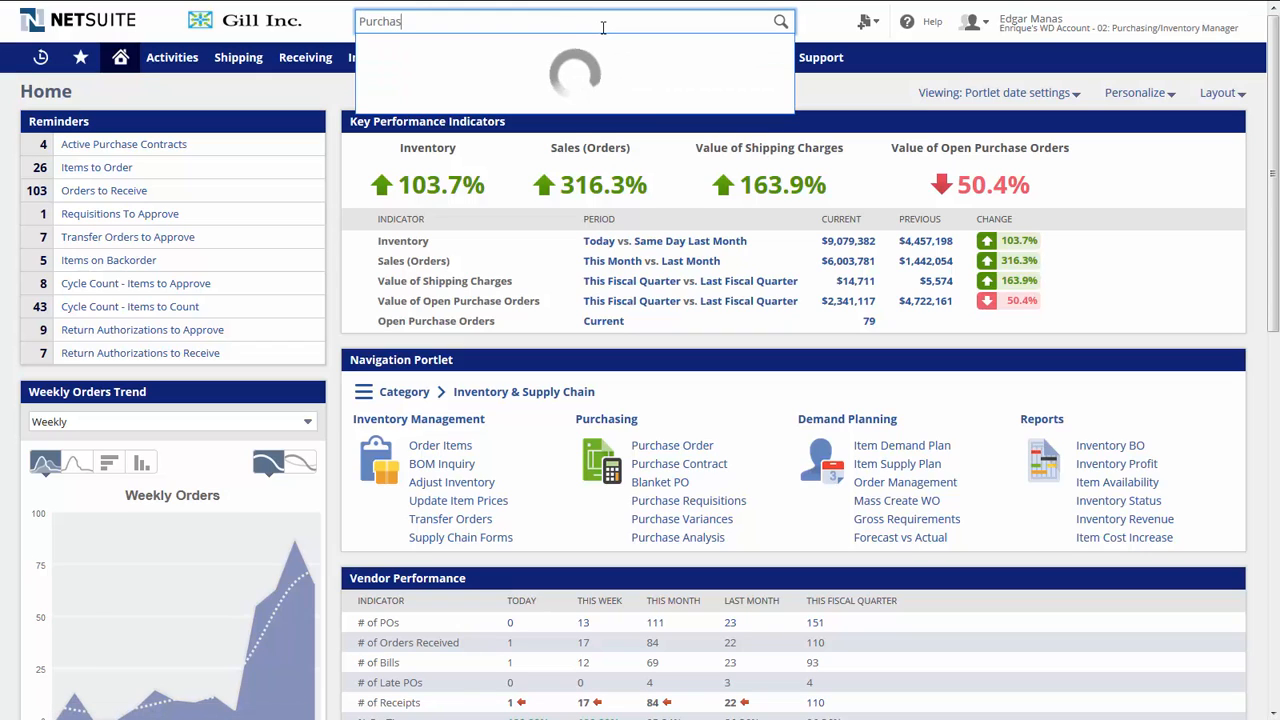
type("e Order")
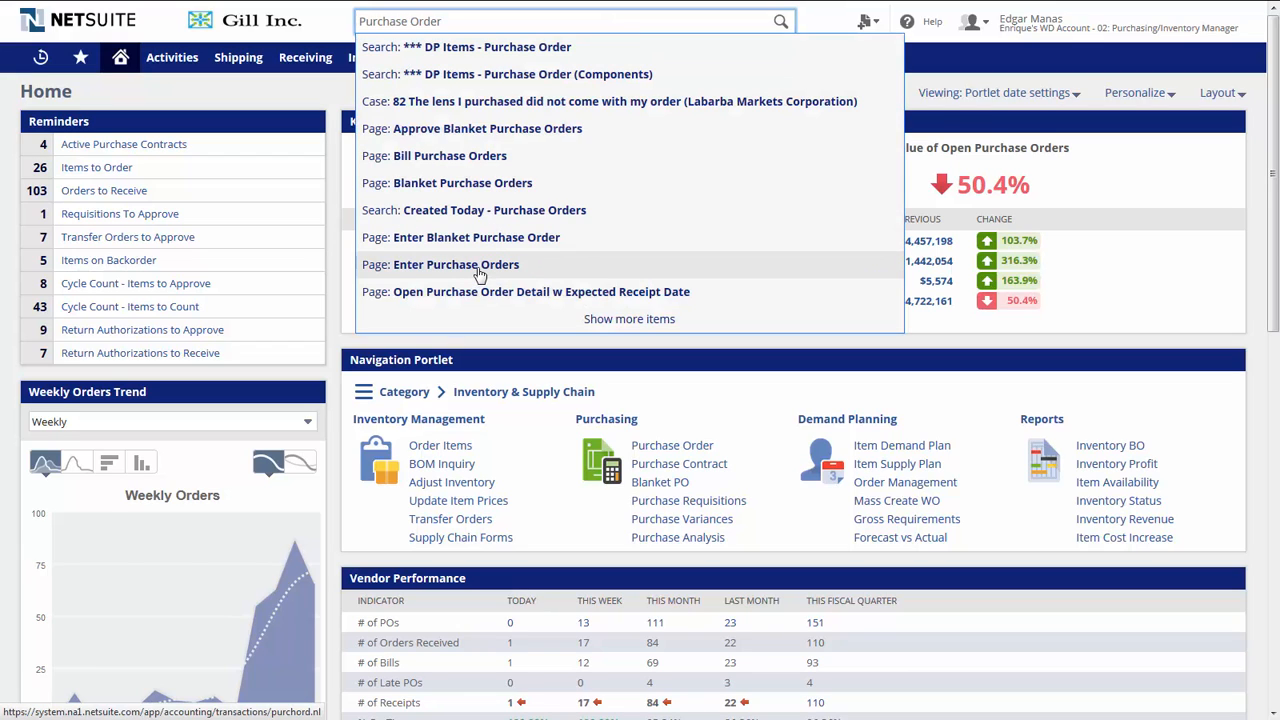
left_click(480, 274)
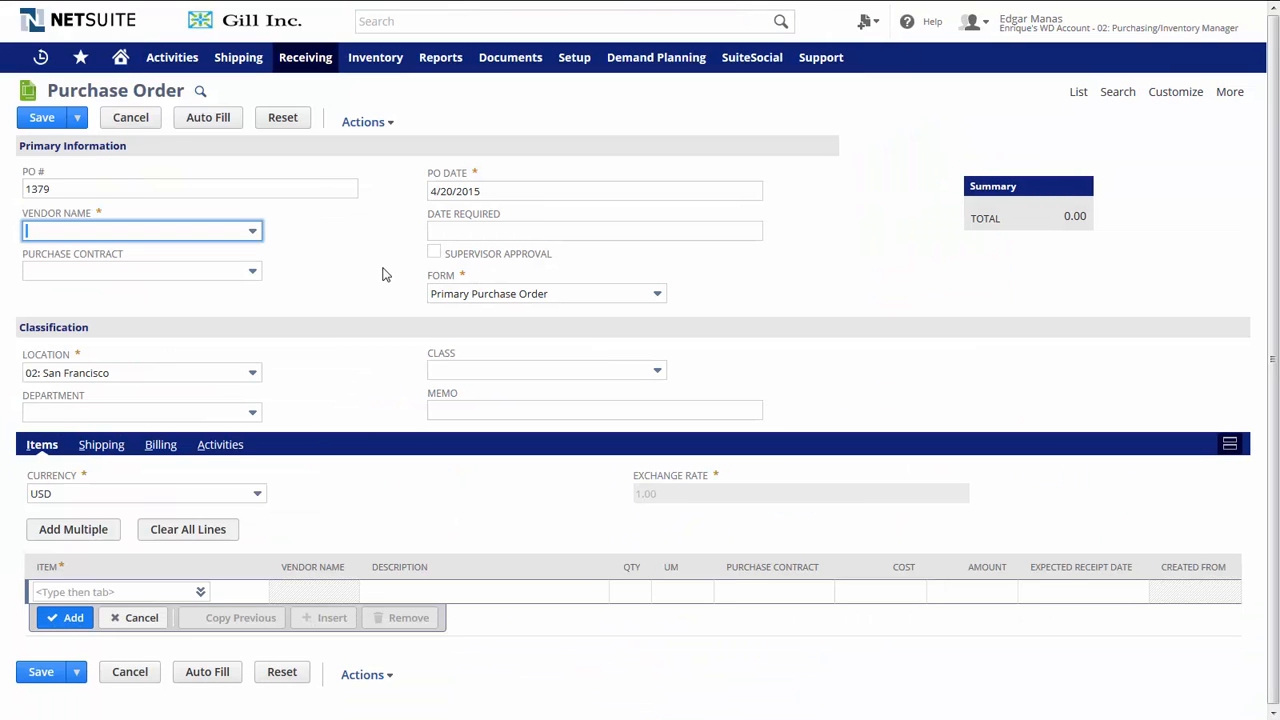
Set the purchase order's vendor to Amazon and its location to 01: Boston
left_click(254, 233)
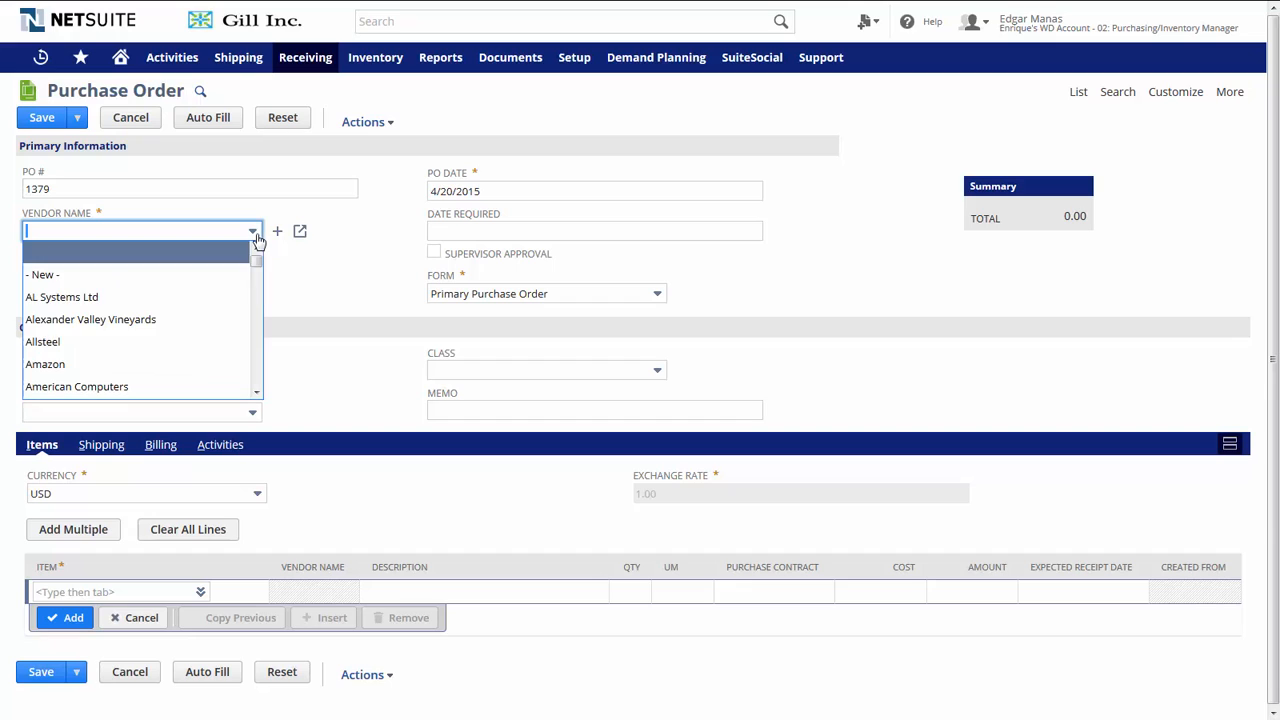
left_click(189, 364)
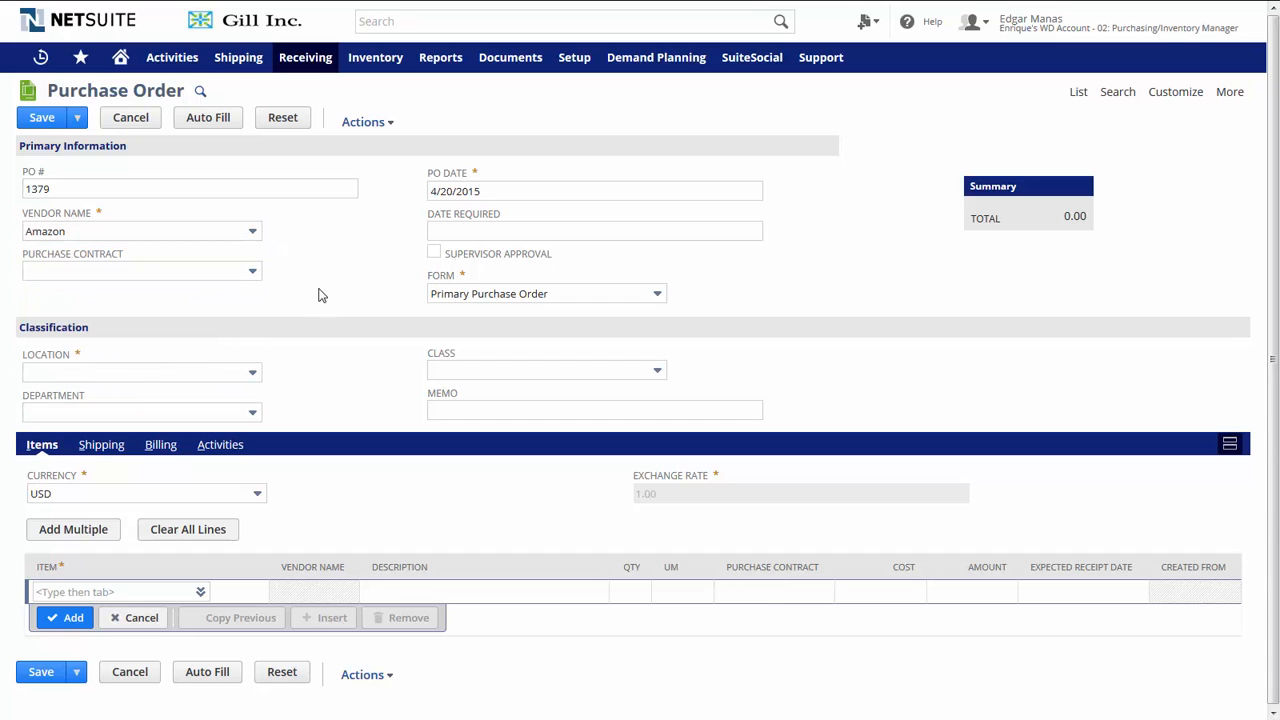
left_click(252, 372)
left_click(217, 438)
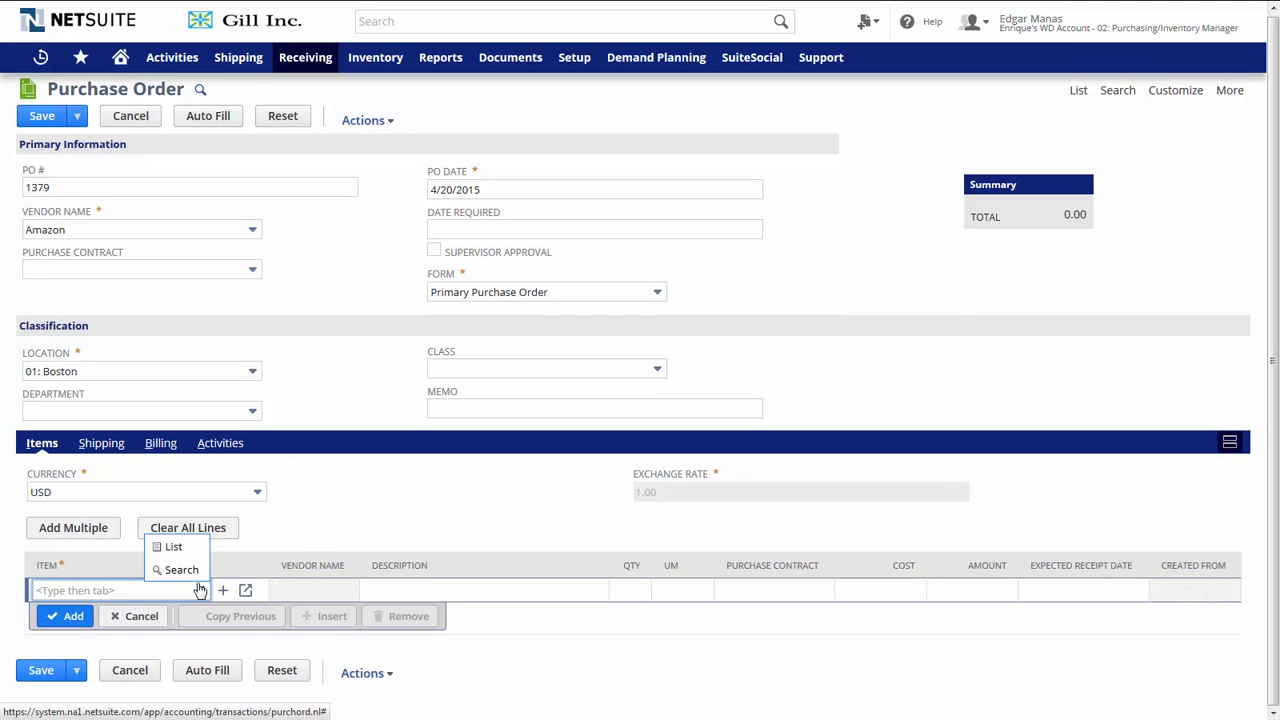
Add the item .CARRIBEAN MIST LOTION with a quantity of 250 to the order, and save the purchase order
left_click(211, 567)
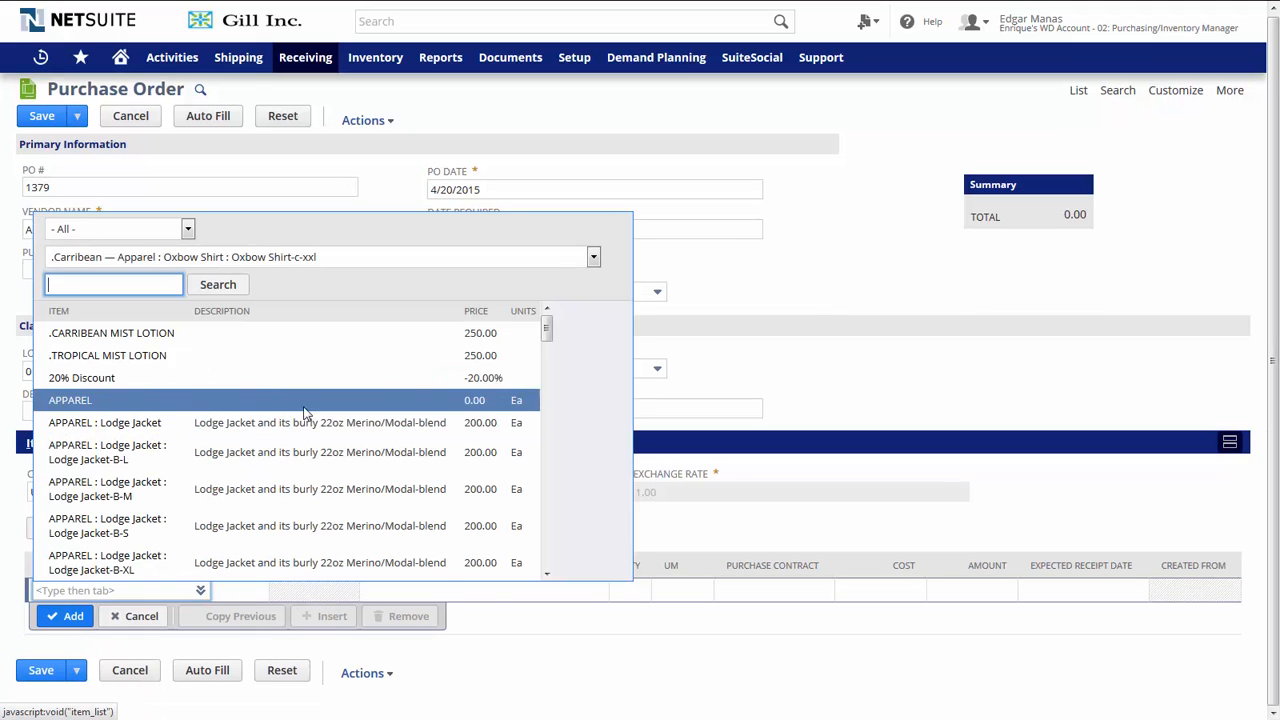
left_click(177, 333)
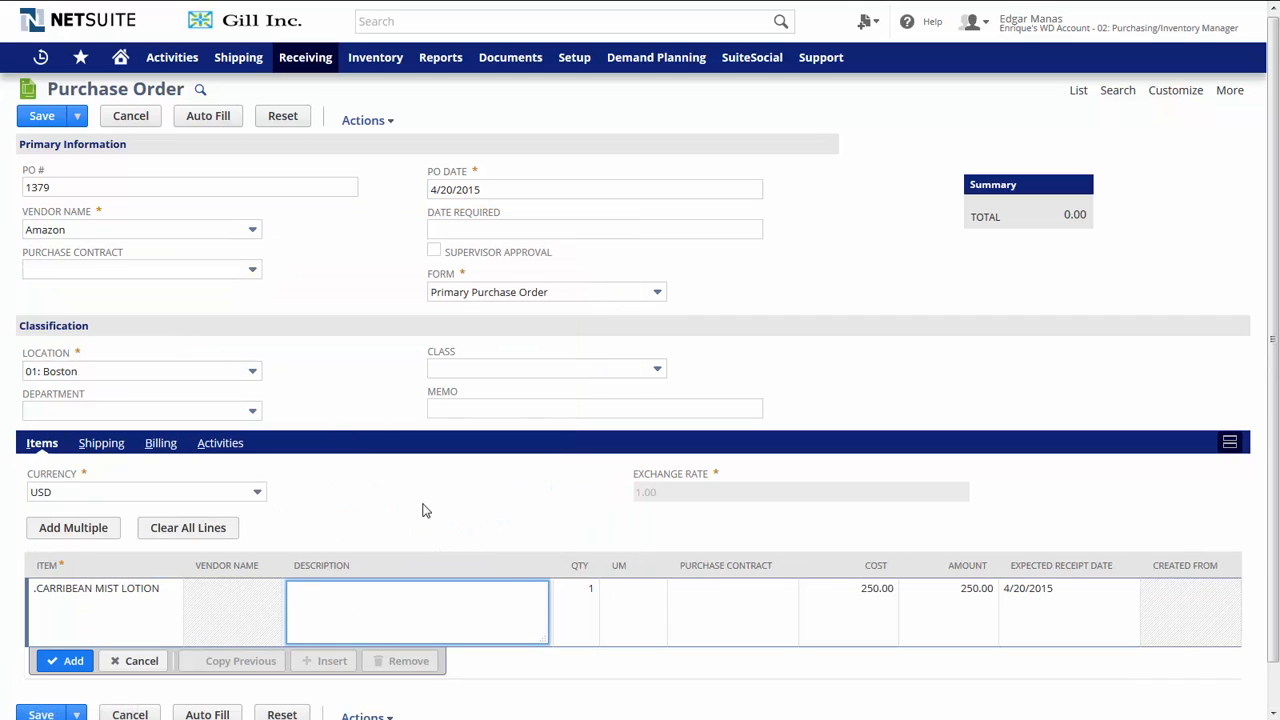
left_click(589, 590)
type("2")
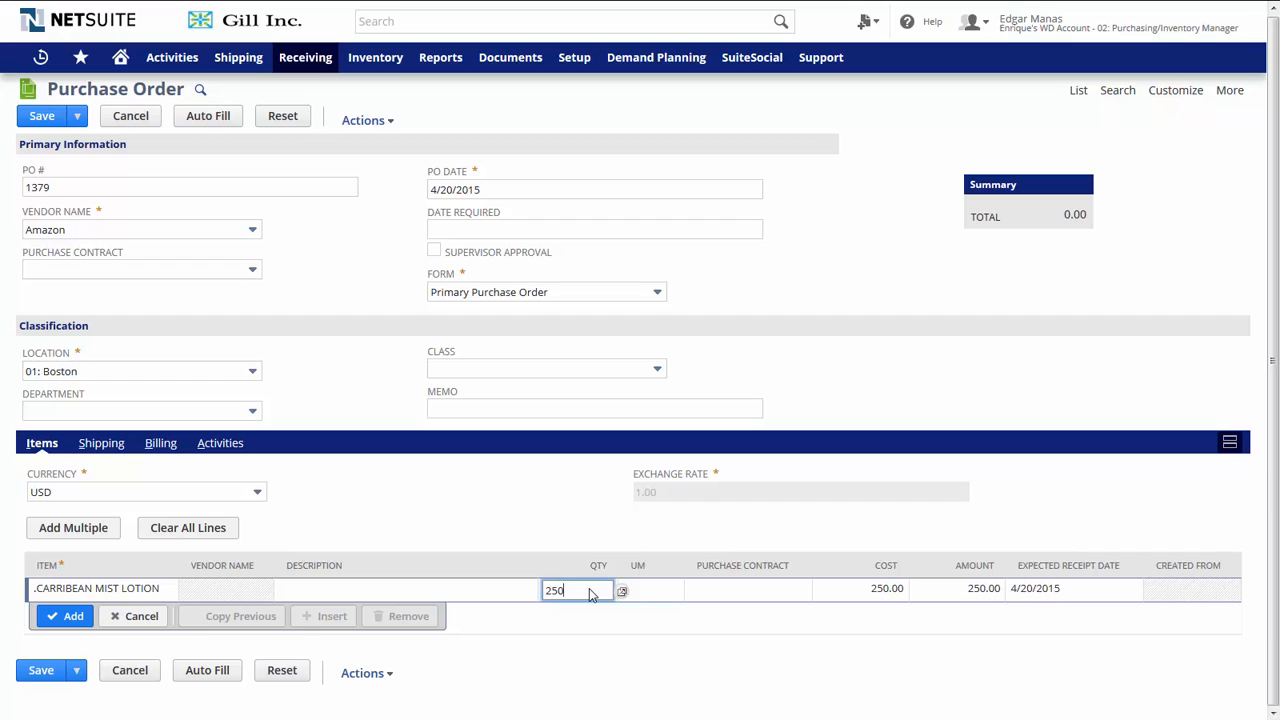
type("50")
left_click(66, 616)
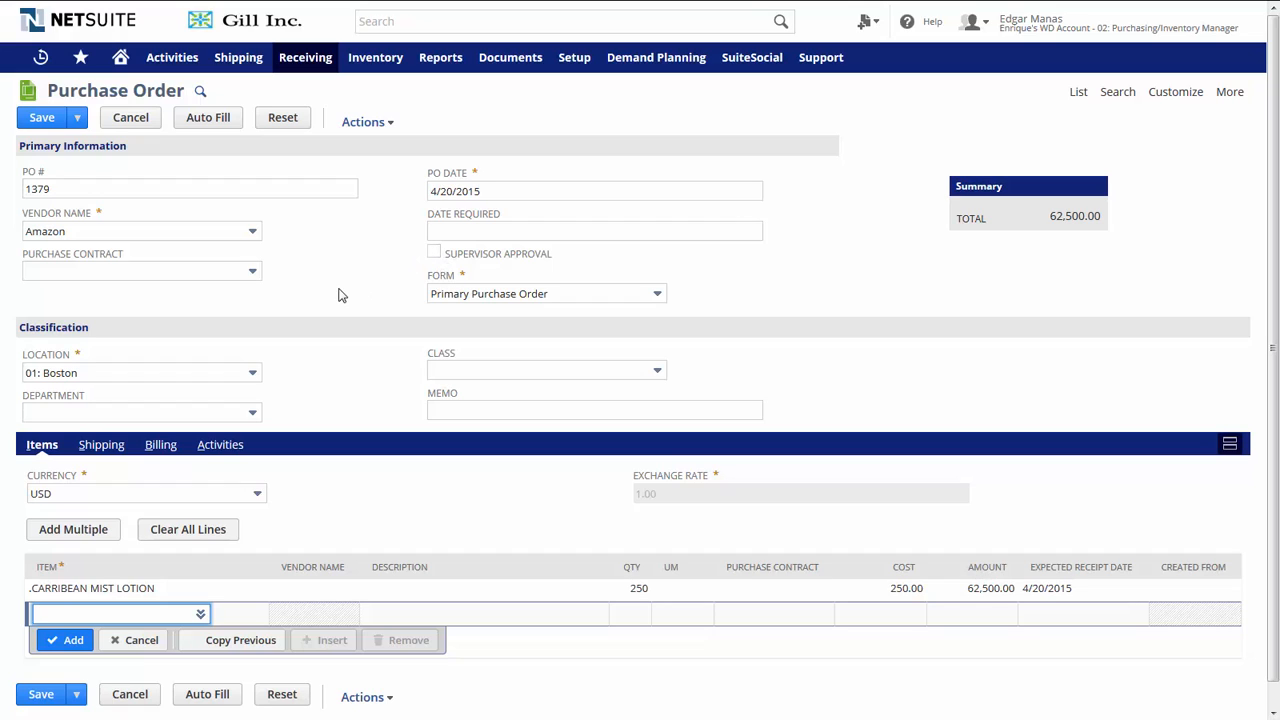
left_click(43, 121)
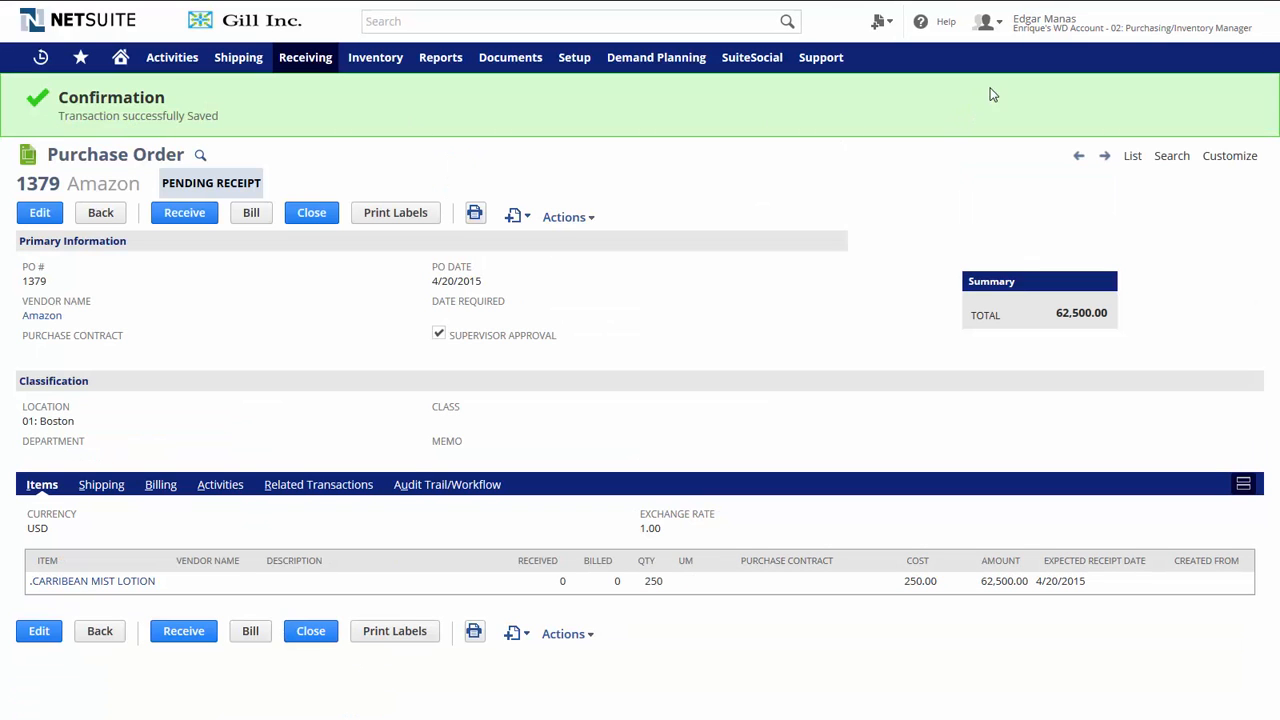
Switch to the 03: Warehouse Operations role and start receiving the newest Amazon purchase order from the orders to receive
mouse_move(1065, 36)
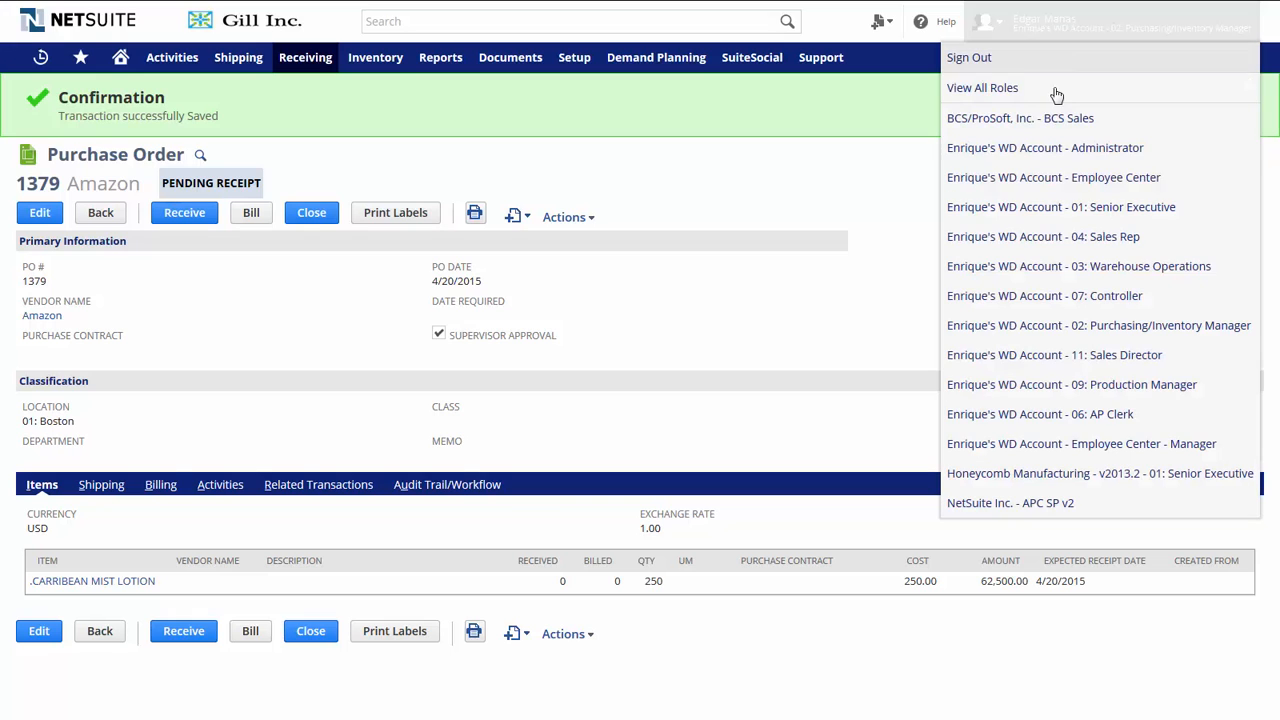
left_click(1043, 268)
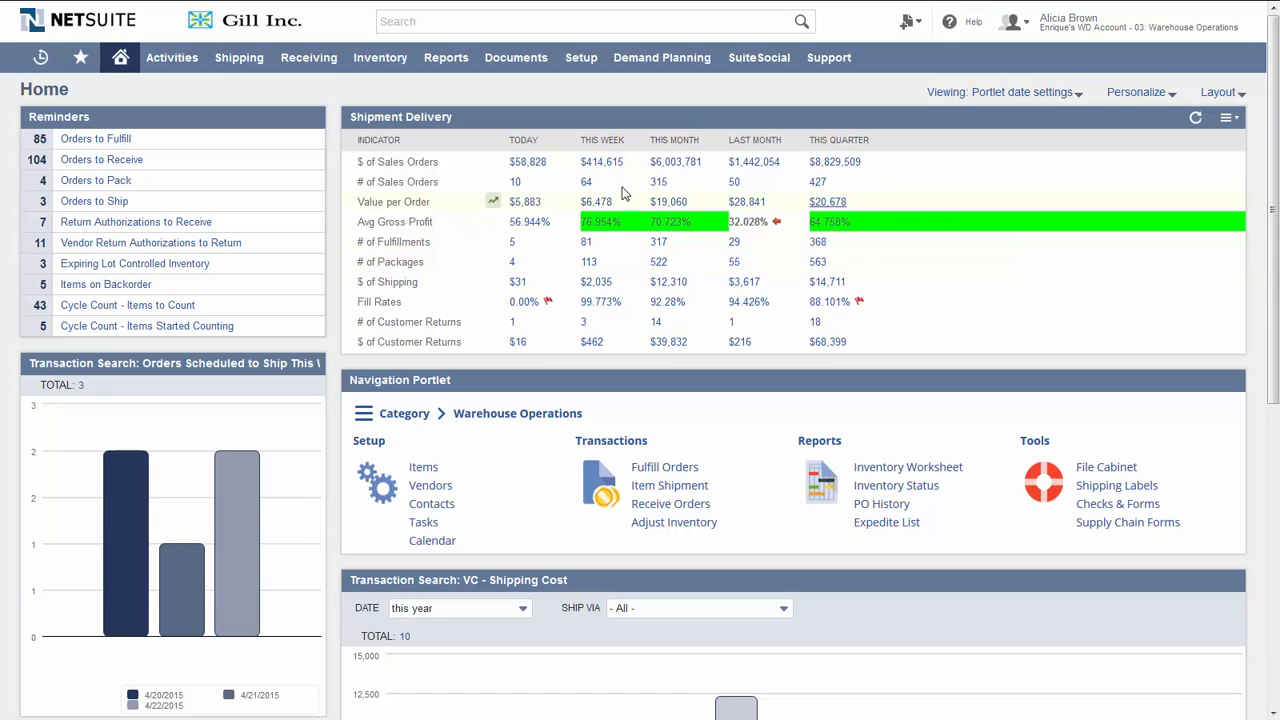
left_click(104, 161)
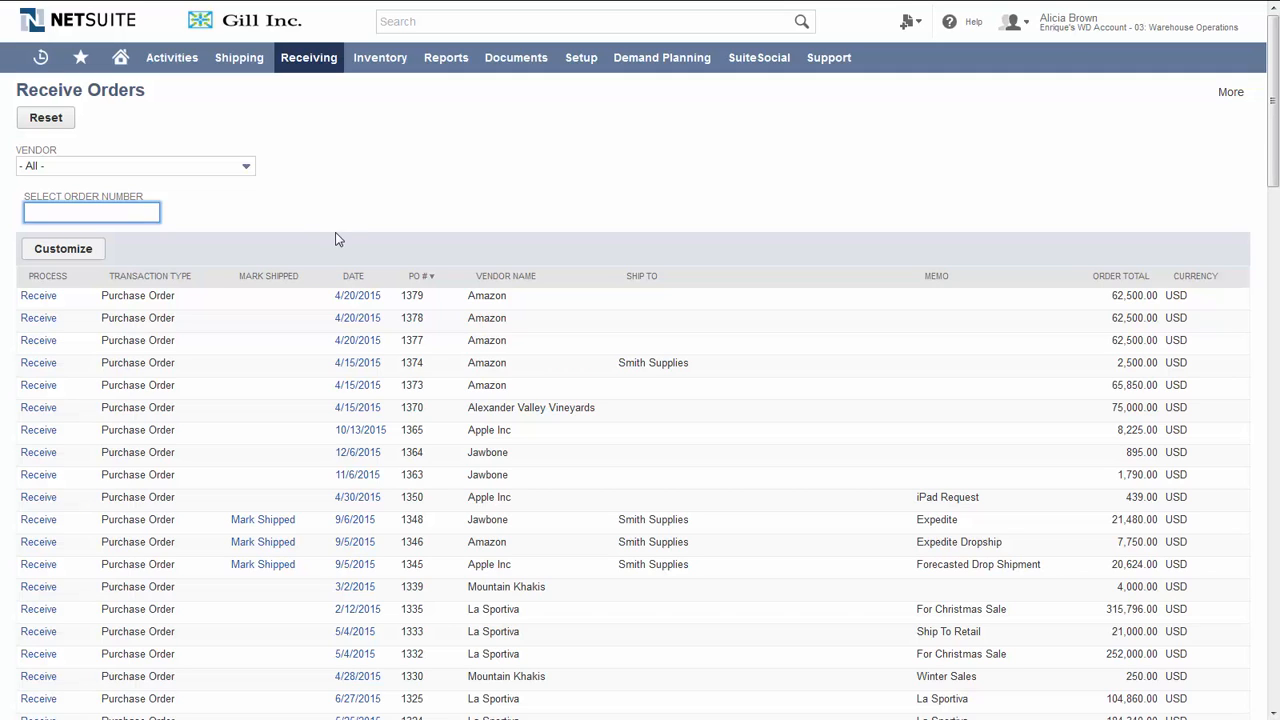
left_click(52, 300)
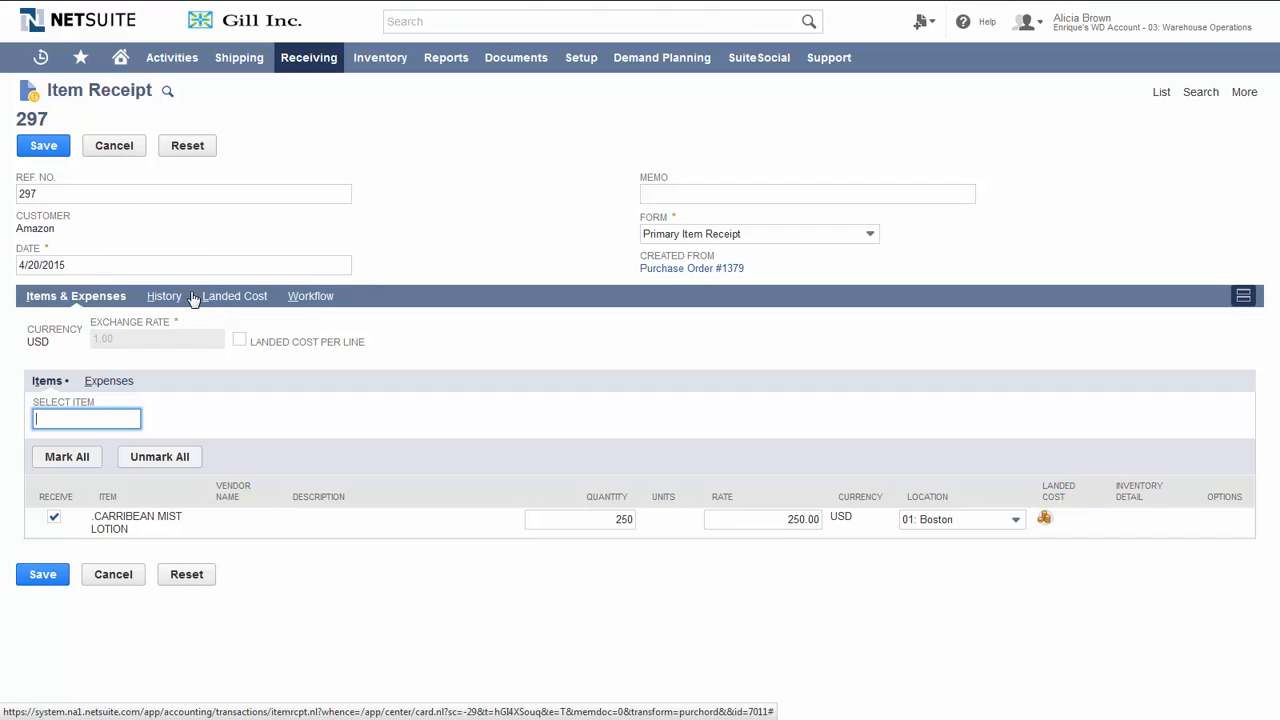
Review the item receipt's history, landed cost and item details, and save the receipt
left_click(153, 296)
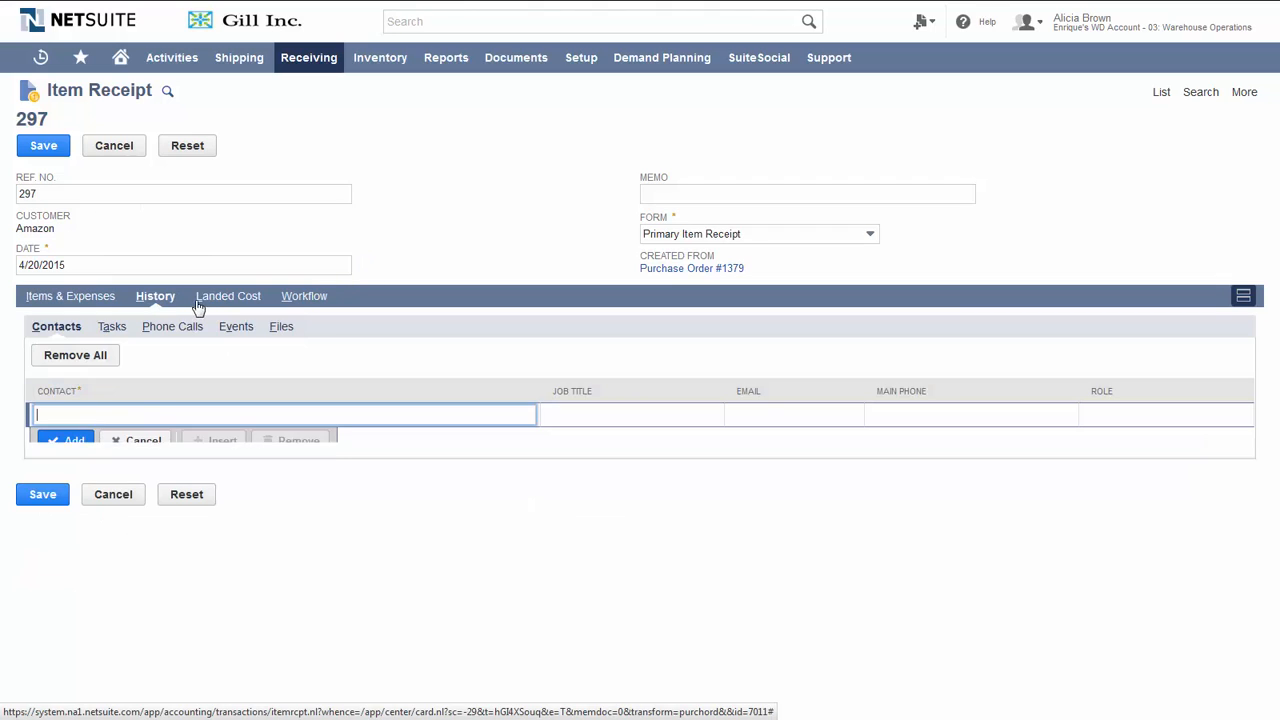
left_click(217, 303)
left_click(293, 303)
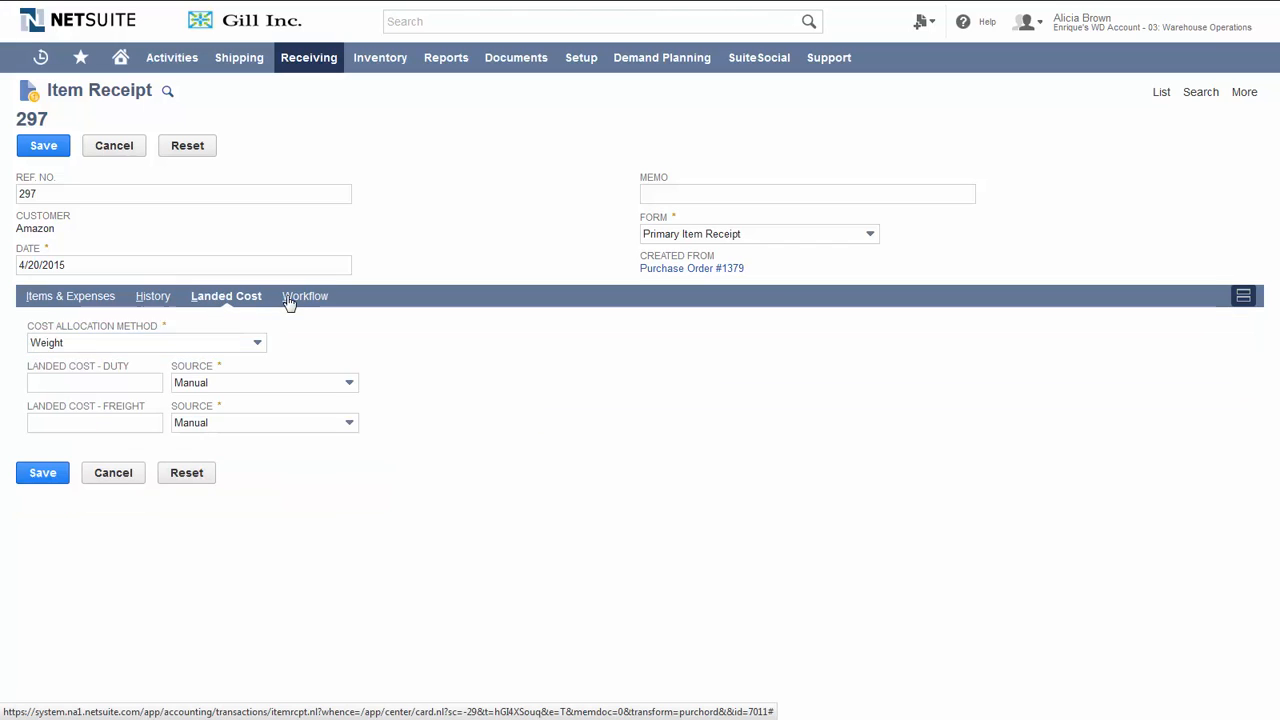
left_click(48, 298)
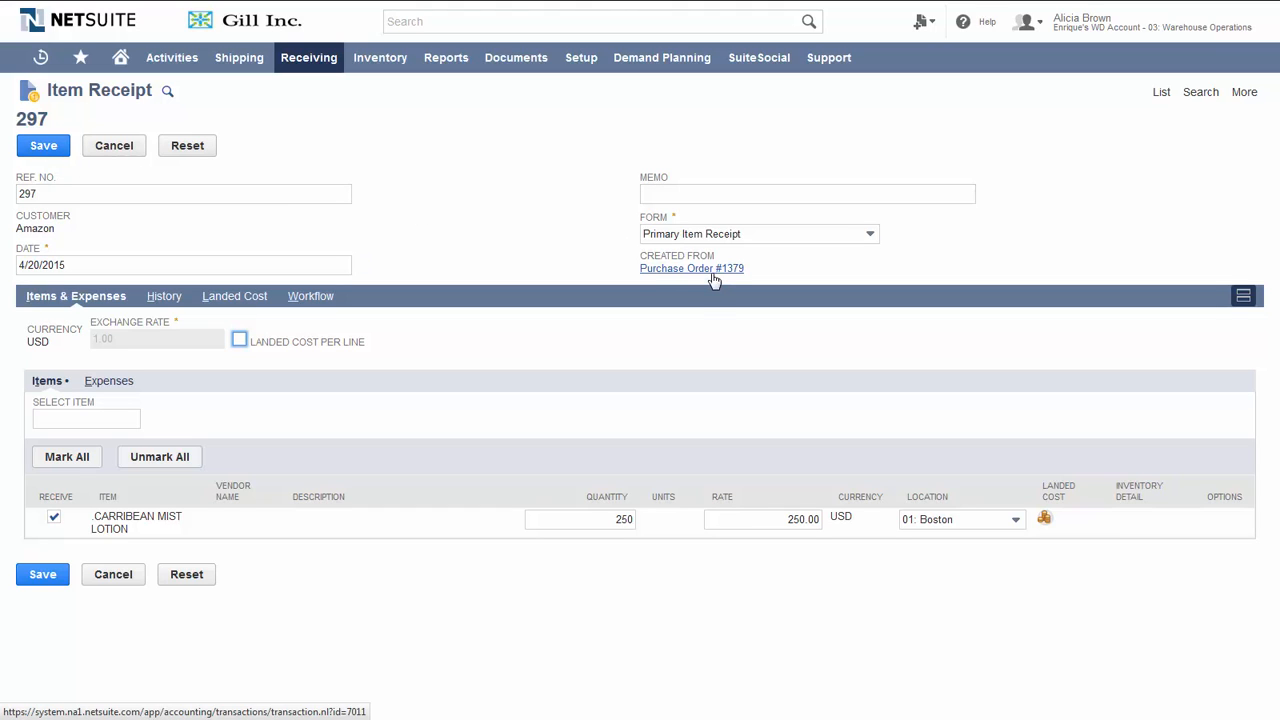
left_click(53, 155)
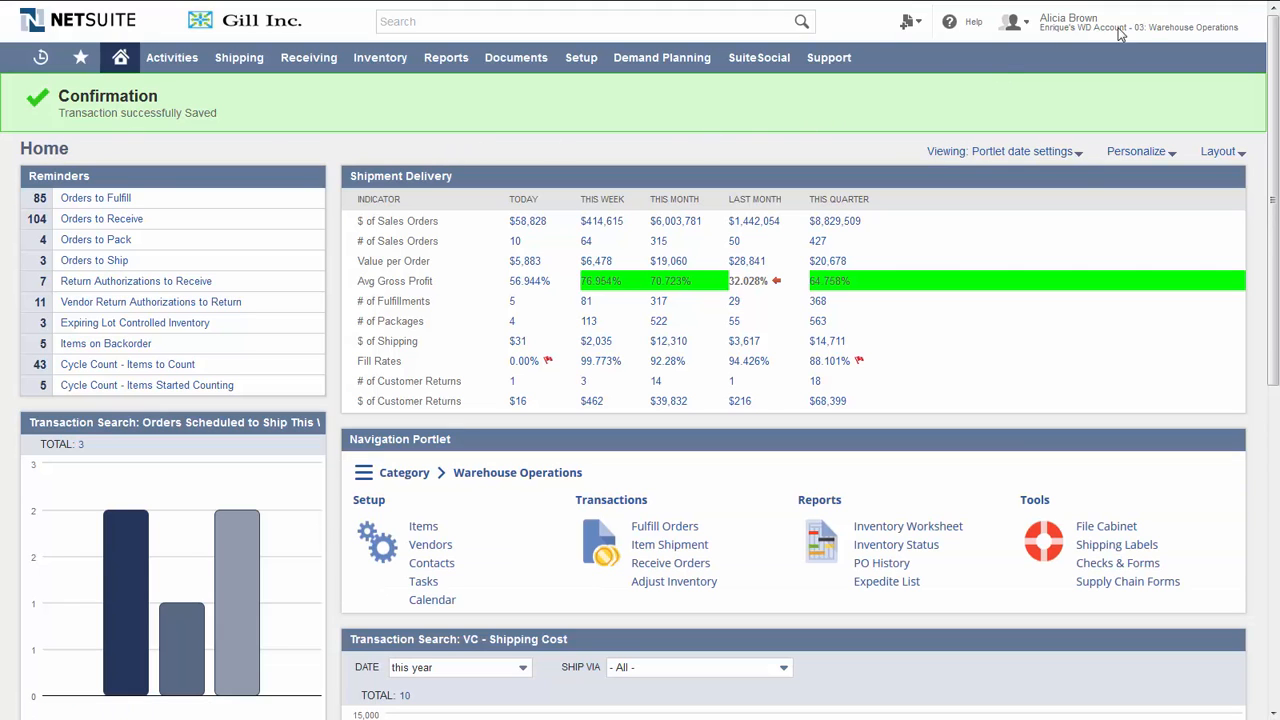
Switch to the 07: Controller role and open the list of purchase orders to bill
mouse_move(1145, 30)
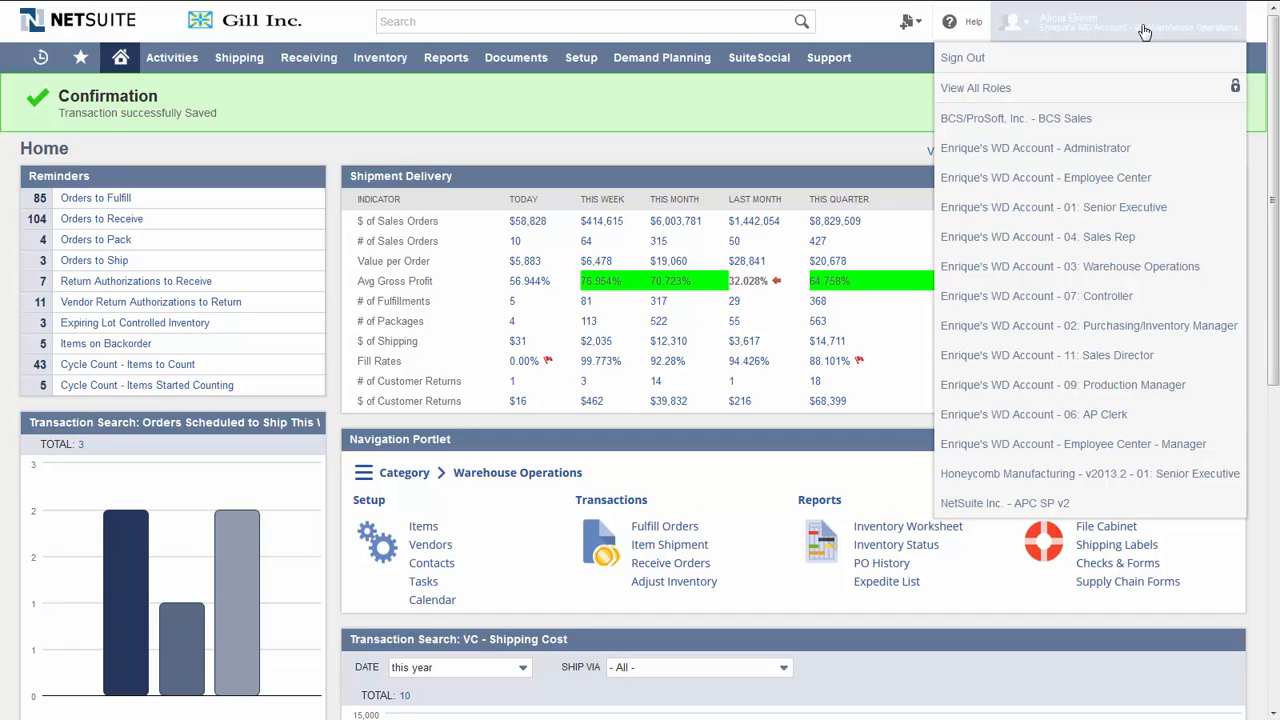
left_click(1072, 300)
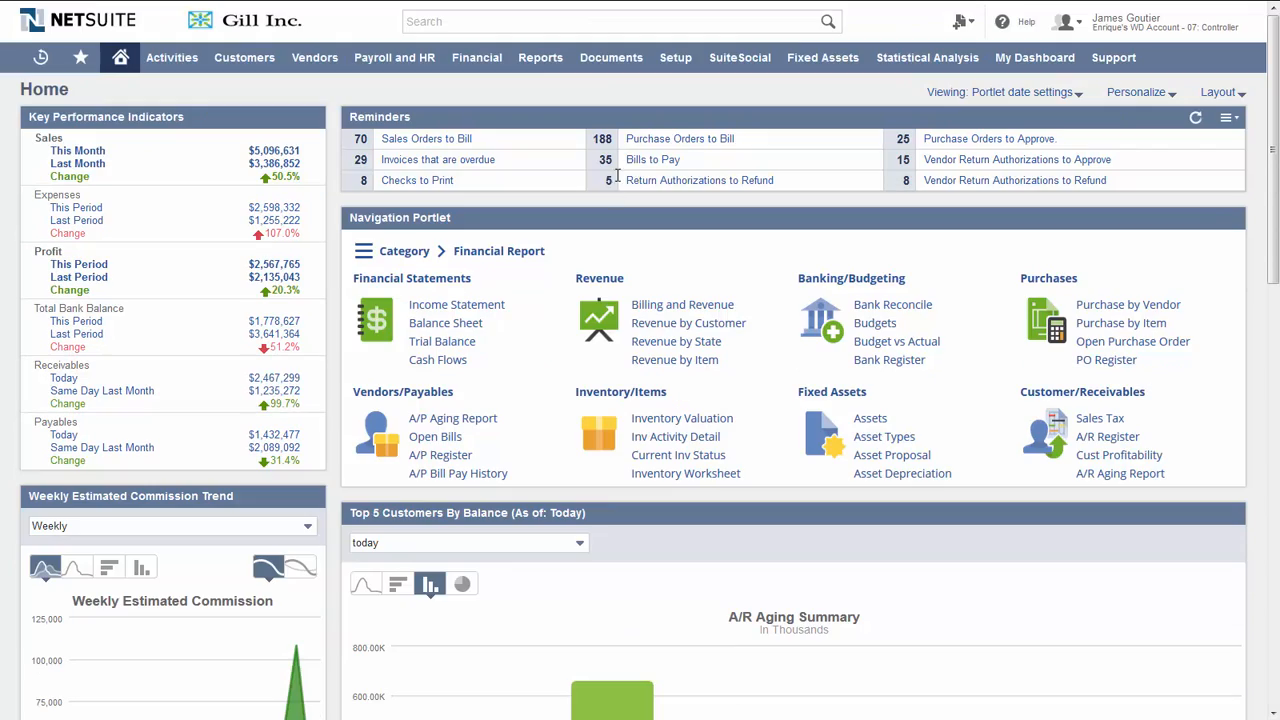
left_click(668, 143)
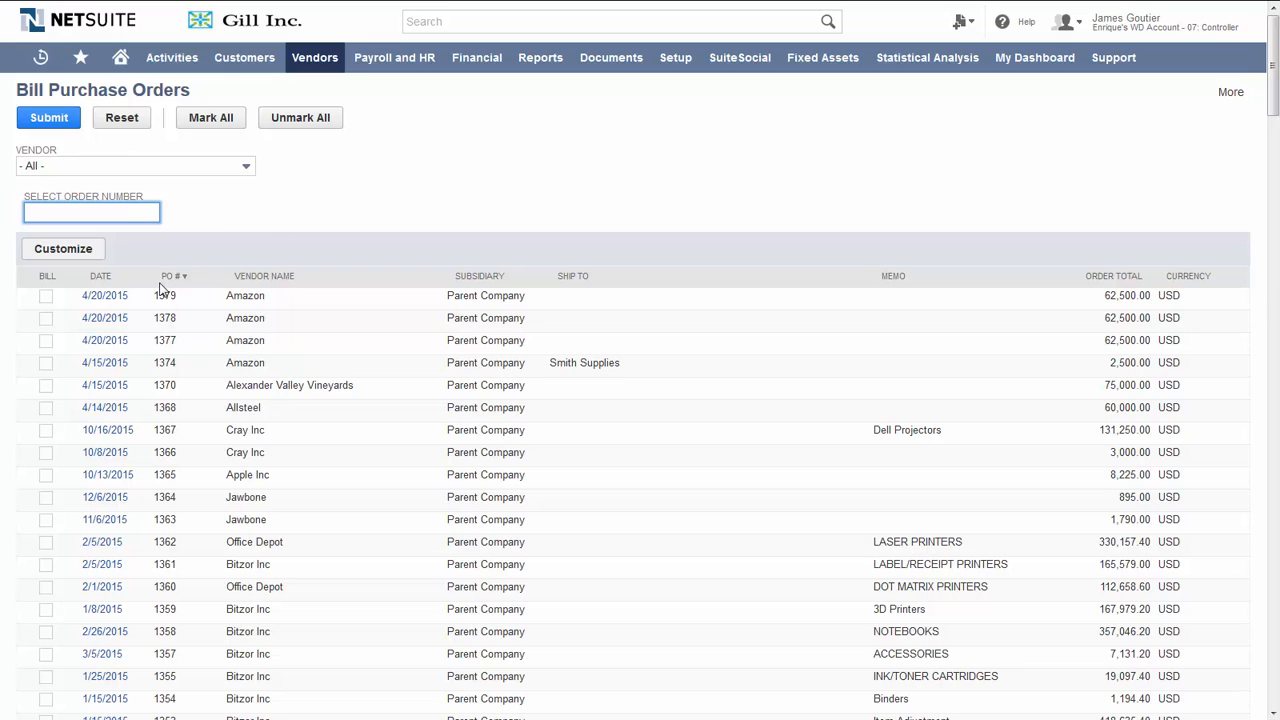
Mark the newest Amazon purchase order dated 4/20/2015 for billing, submit it, and save the resulting vendor bill
left_click(46, 298)
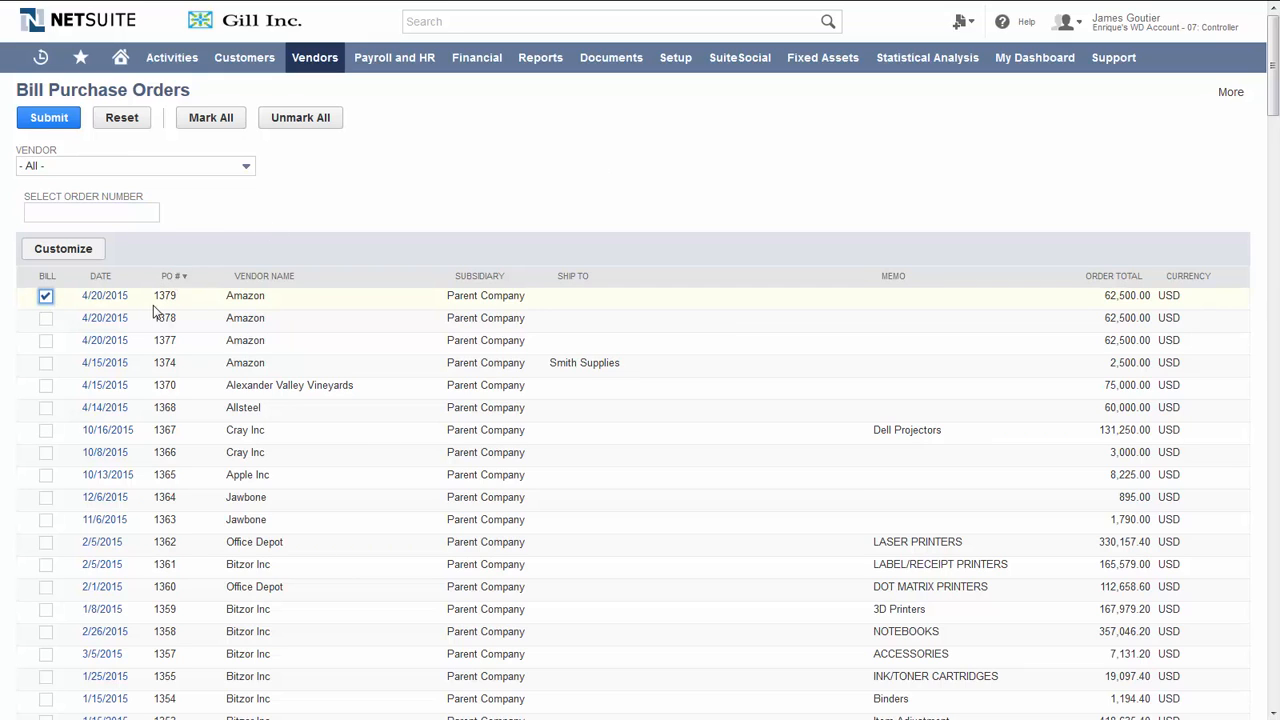
left_click(62, 128)
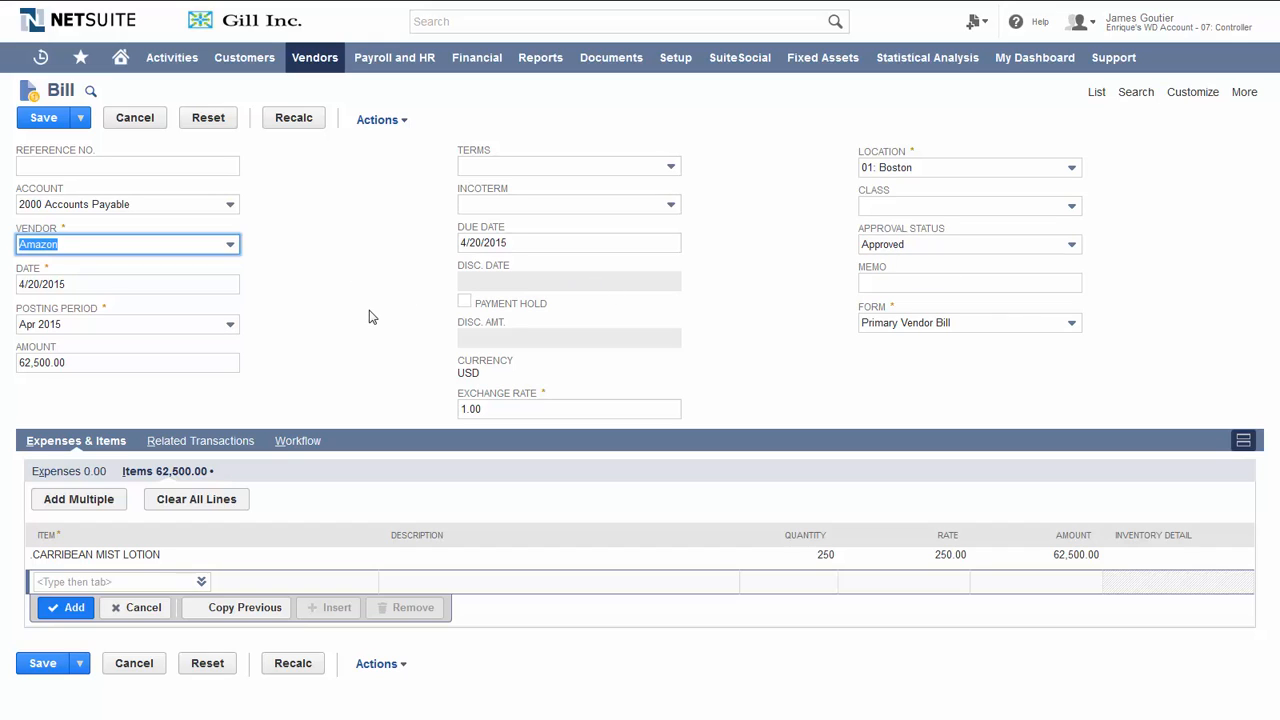
left_click(48, 127)
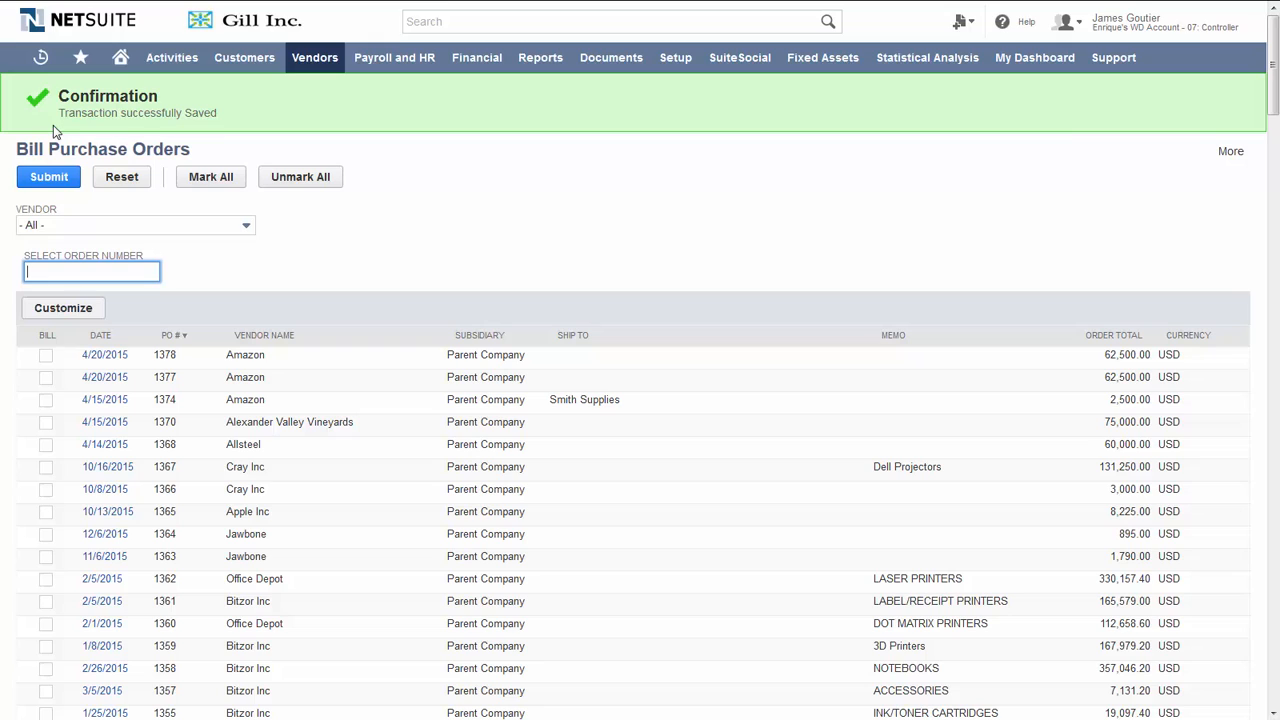
Open the bills to pay from the home dashboard and sort them by latest due date within ascending vendor name
left_click(121, 70)
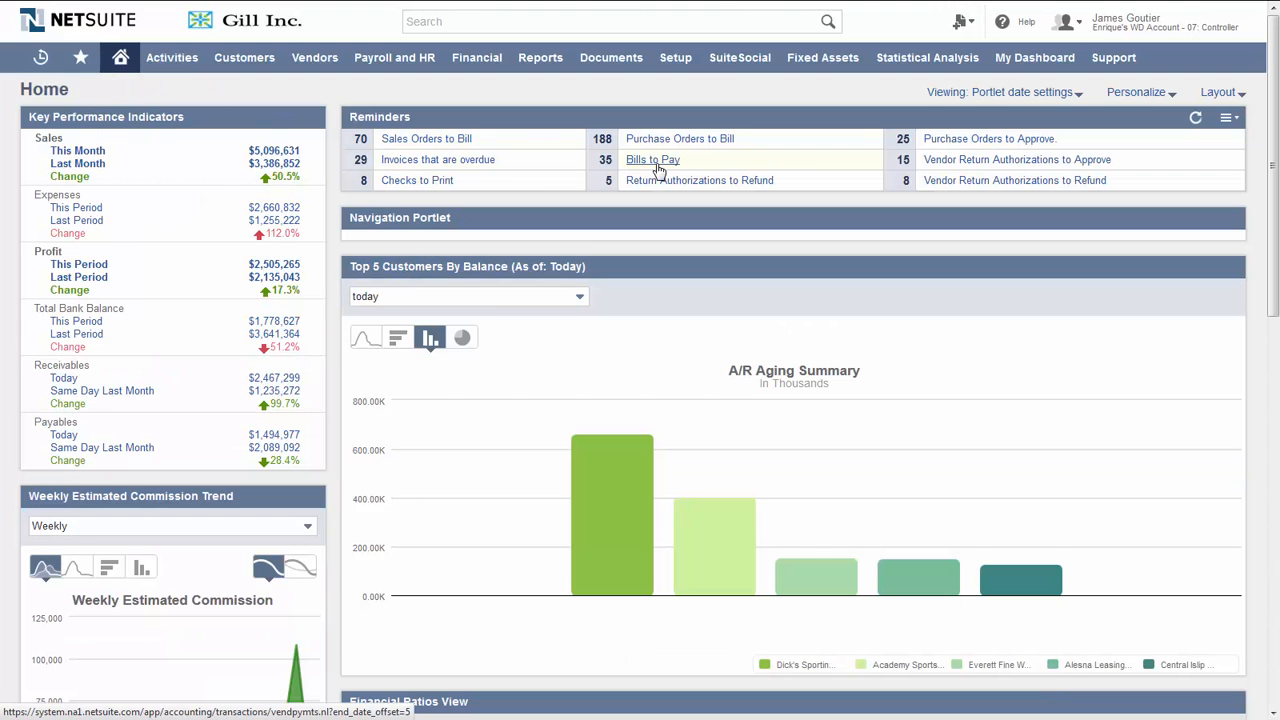
left_click(658, 168)
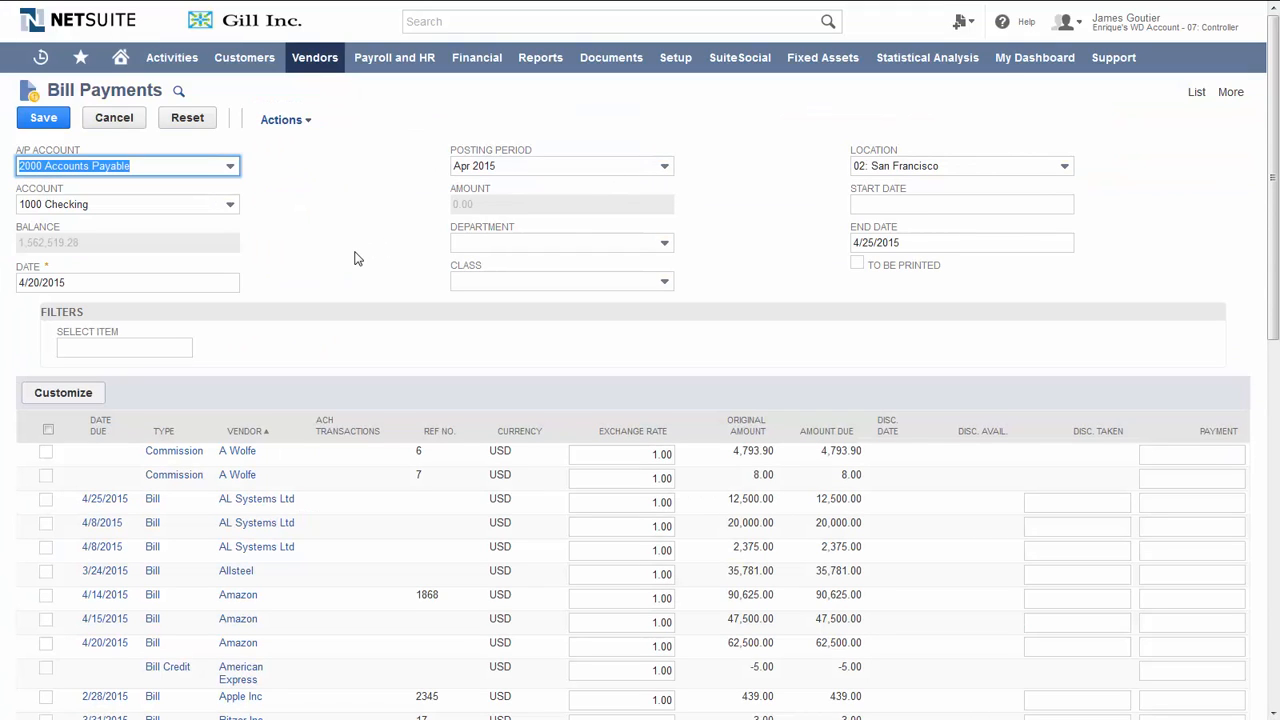
scroll(355, 262, "down", 2)
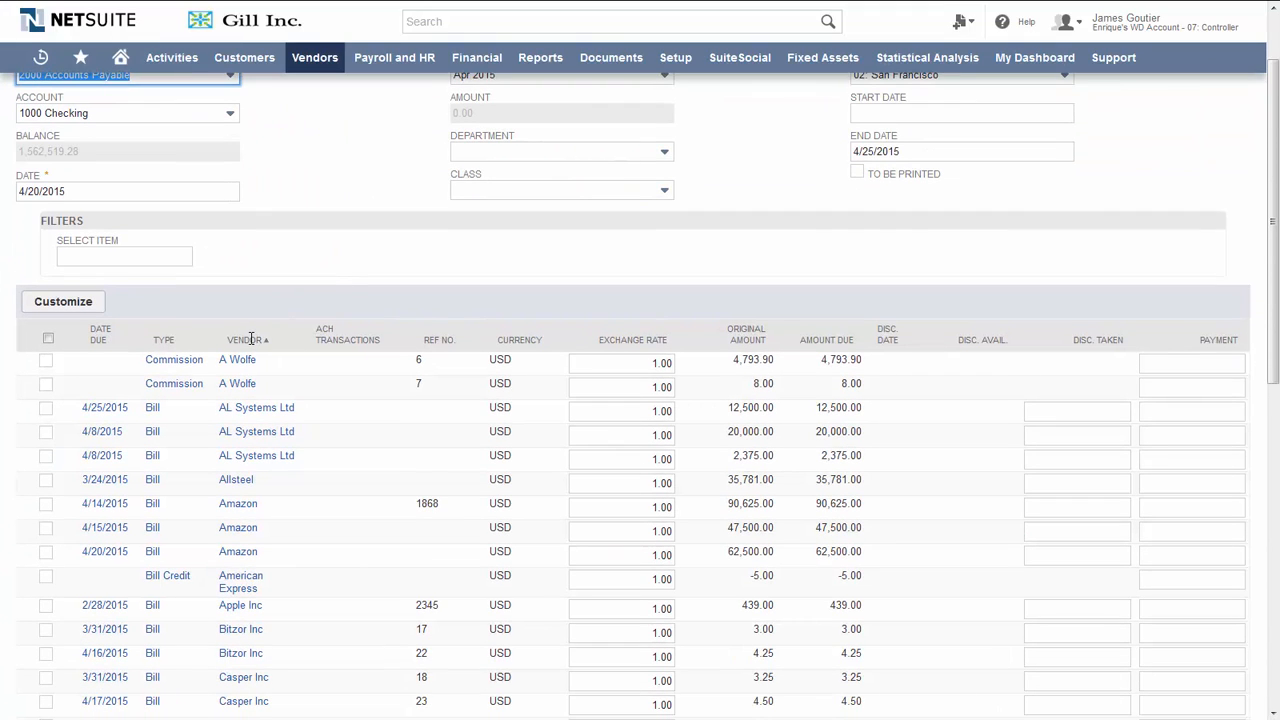
left_click(250, 340)
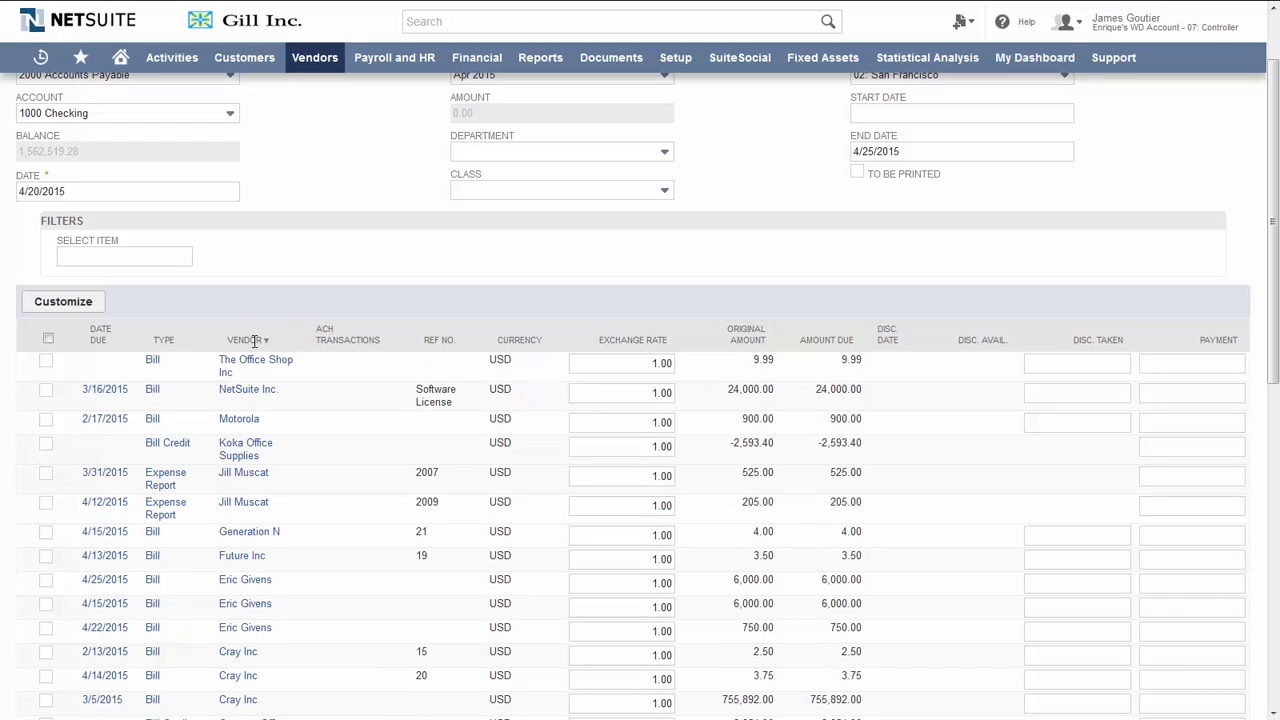
left_click(254, 341)
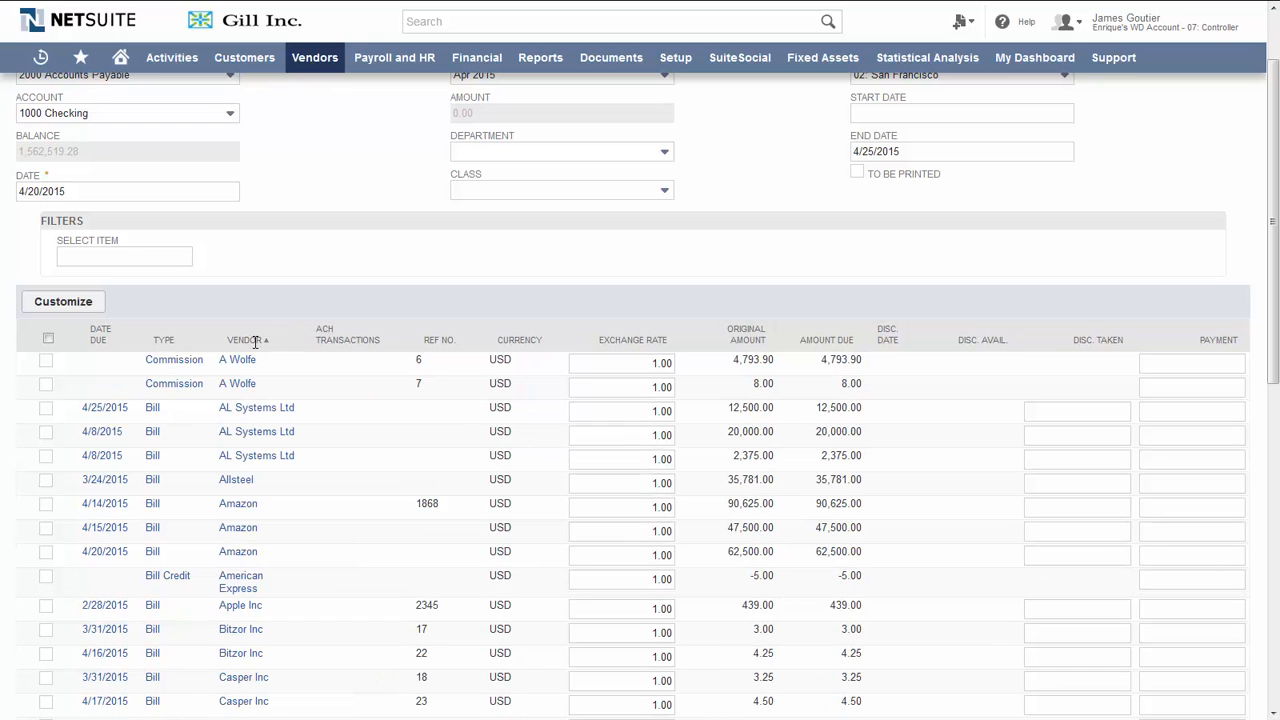
left_click(100, 338)
left_click(100, 338)
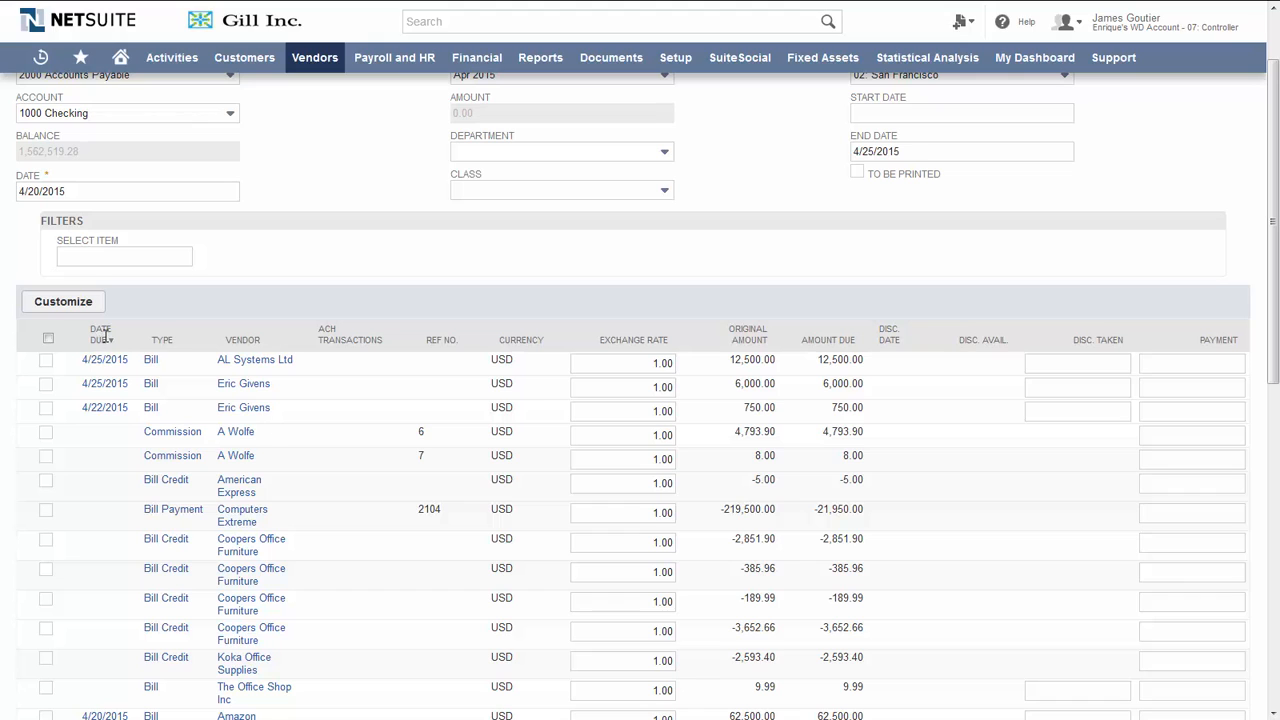
left_click(240, 341)
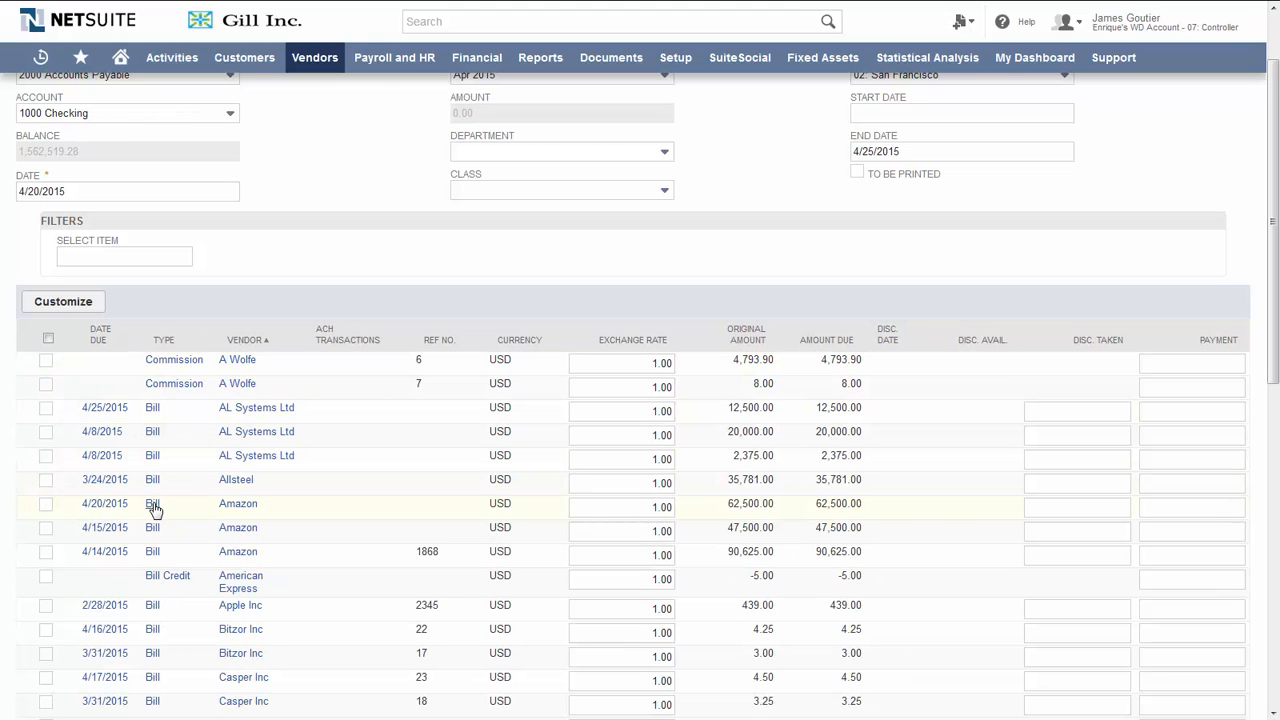
Select the Amazon bill due 4/20/2015 for payment from the 1000 Checking account and save the bill payment
left_click(46, 509)
scroll(370, 500, "up", 1)
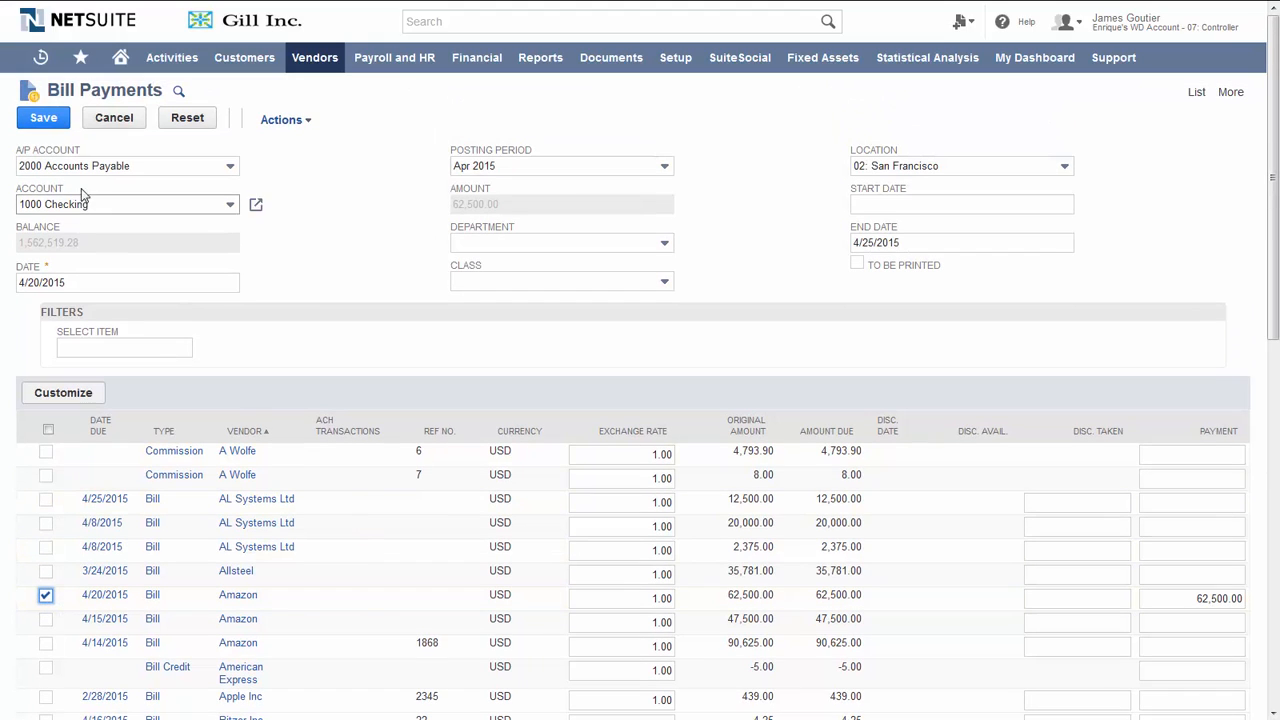
left_click(43, 118)
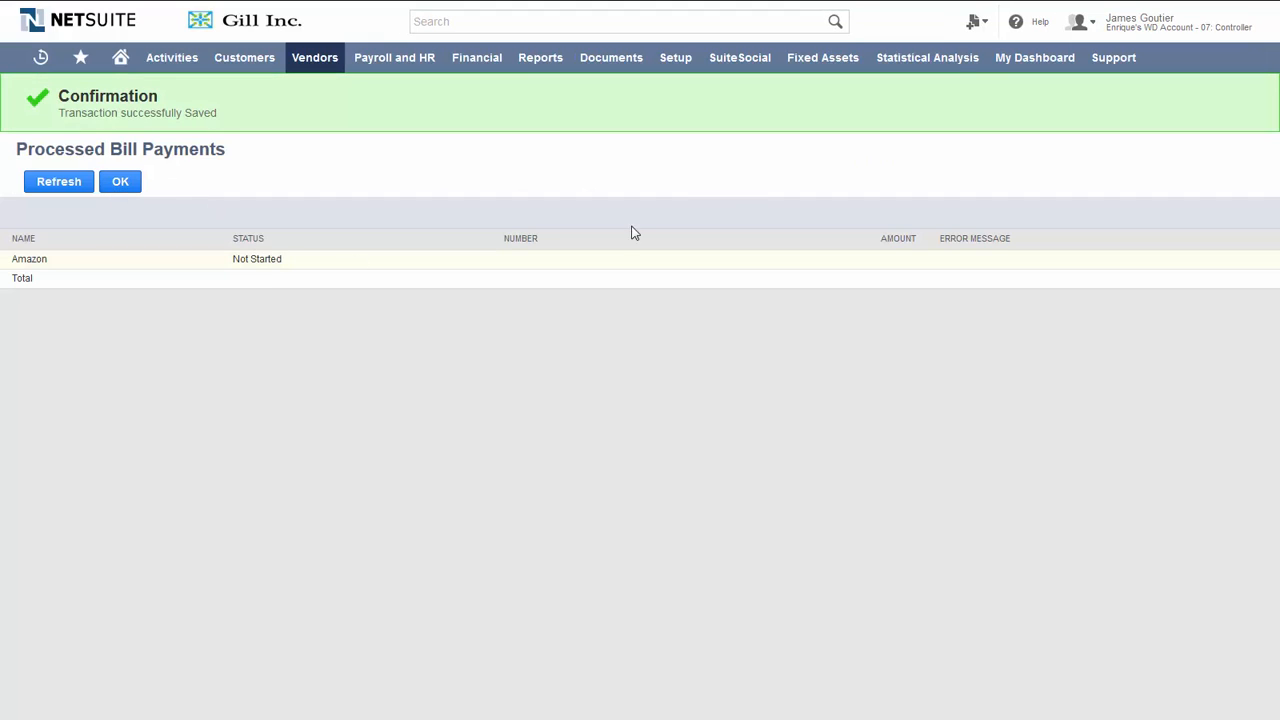
Reload the processed bill payments page and open the Amazon payment record
mouse_move(921, 7)
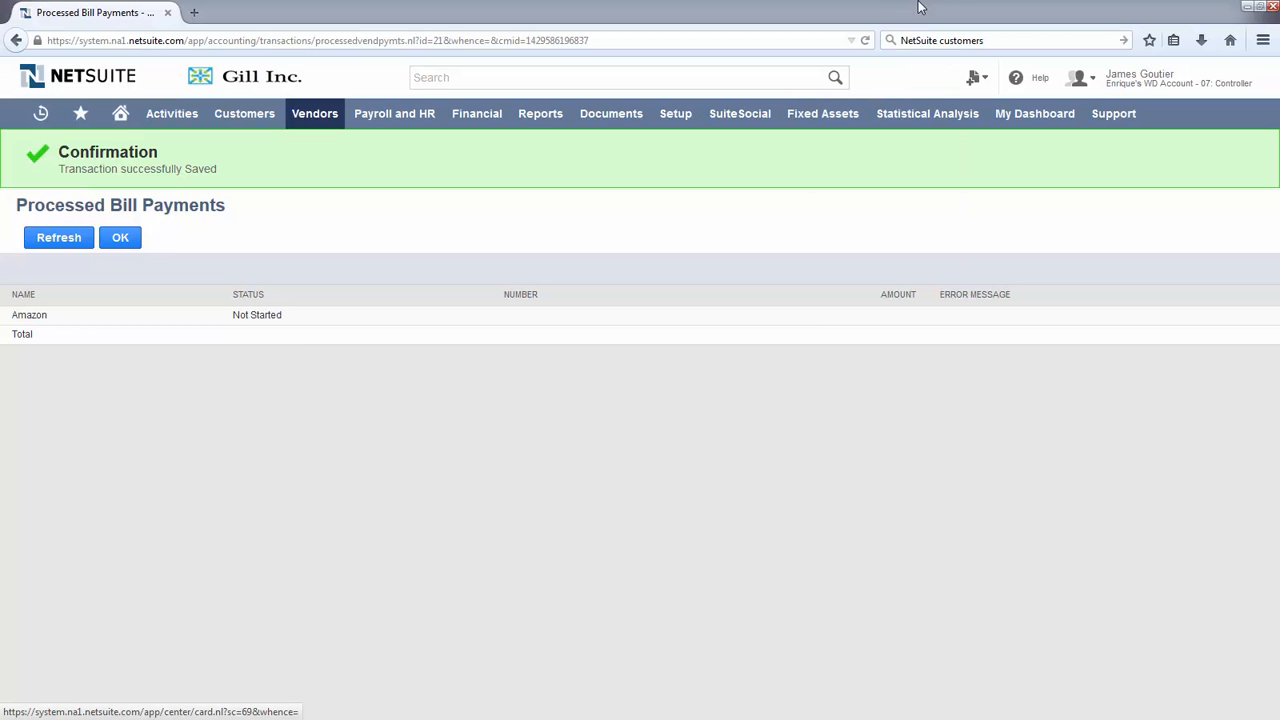
left_click(865, 40)
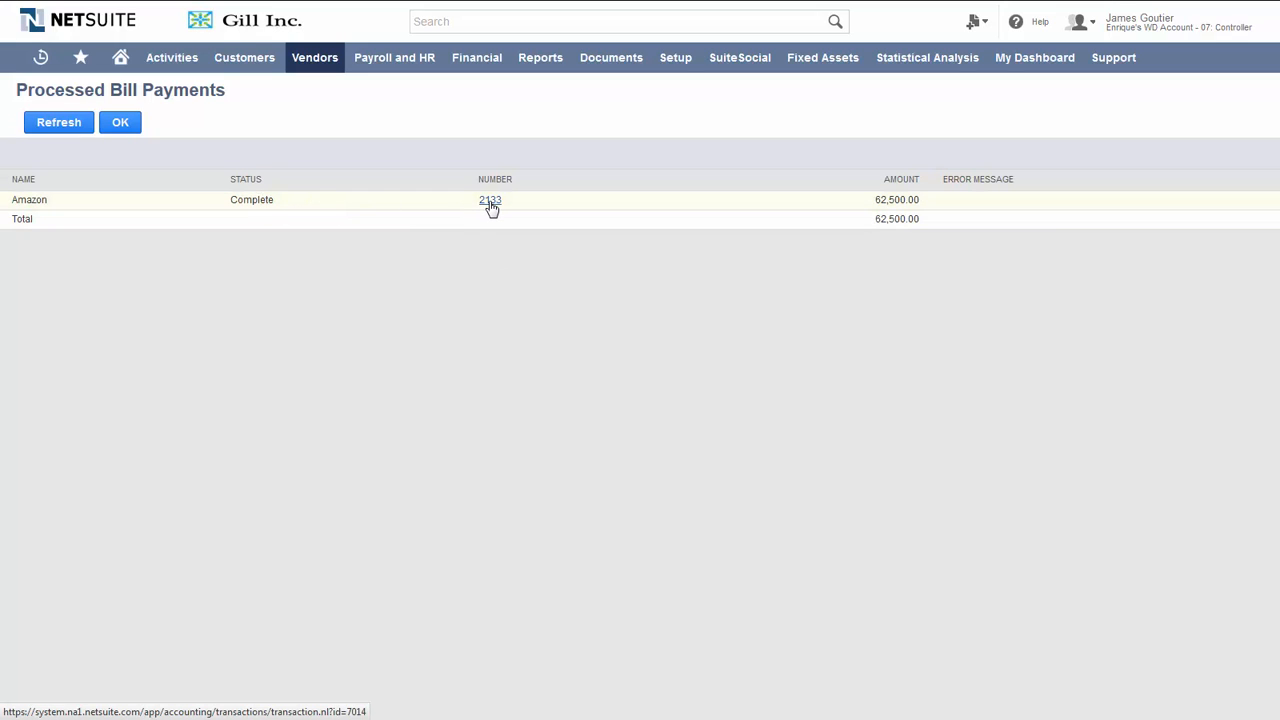
left_click(490, 202)
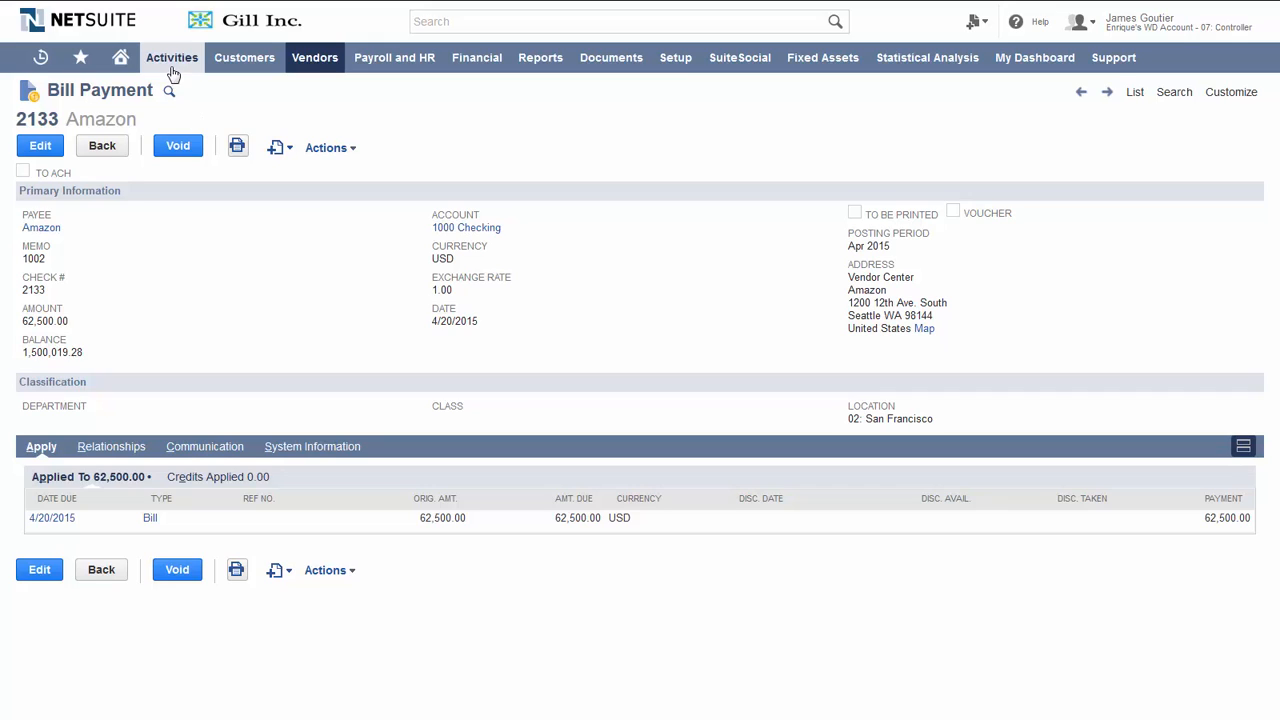
mouse_move(172, 74)
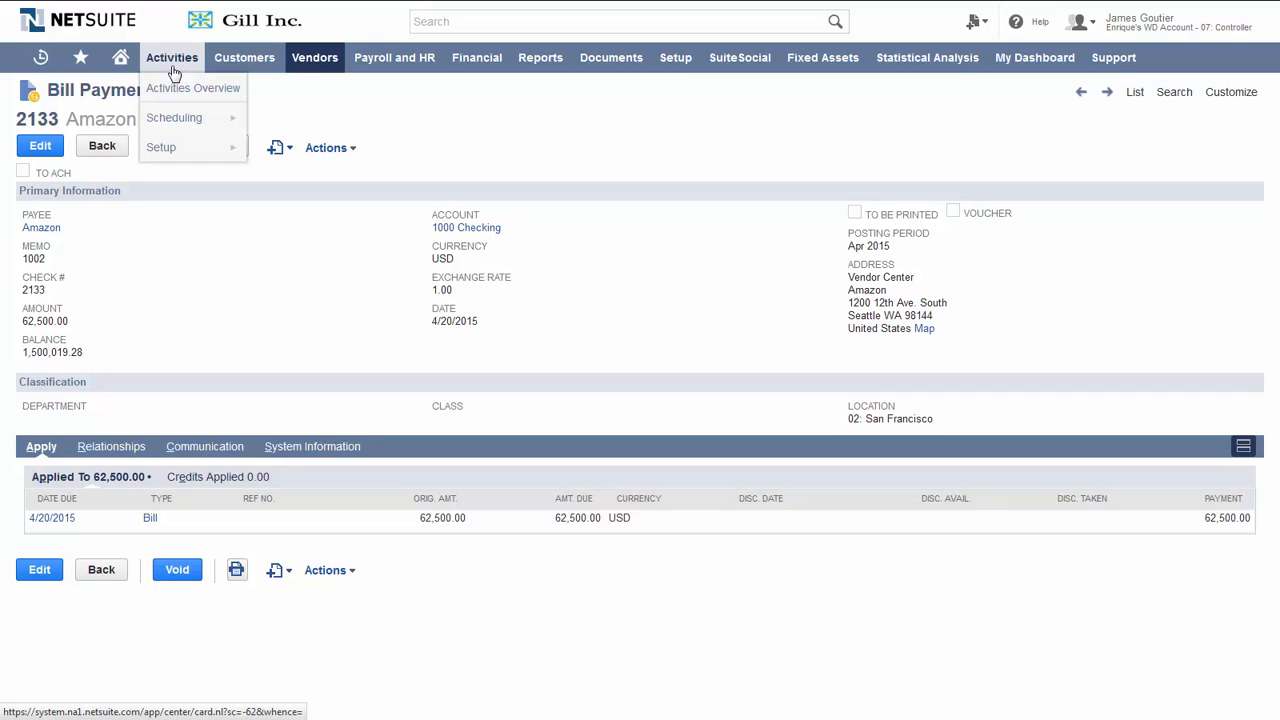